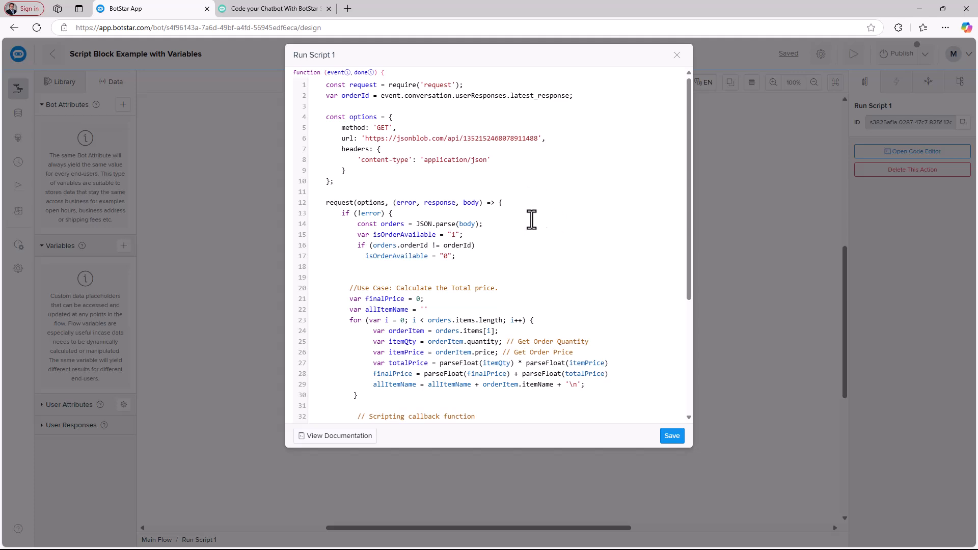
- Examine the Run Script 1 code: request URL, JSON parsing of orders, item price loop and the variables set in the callback
drag(365, 138, 534, 138)
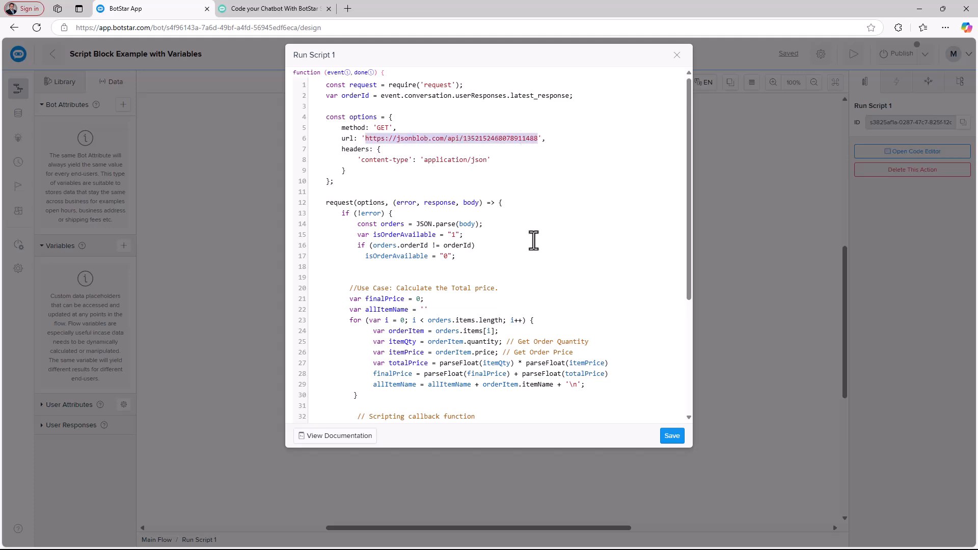
scroll(534, 245, down, 1)
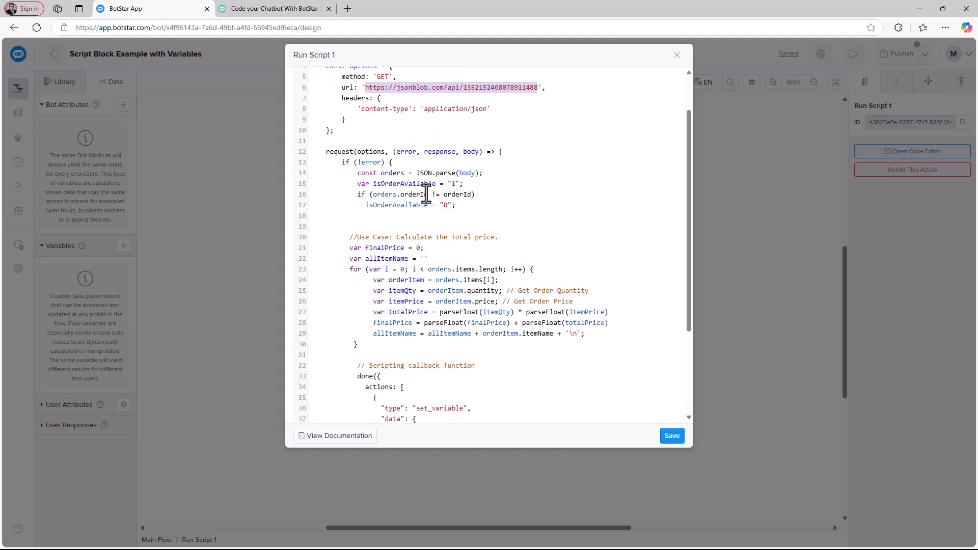
drag(354, 173, 479, 176)
drag(586, 335, 336, 277)
scroll(336, 276, down, 3)
drag(515, 343, 309, 301)
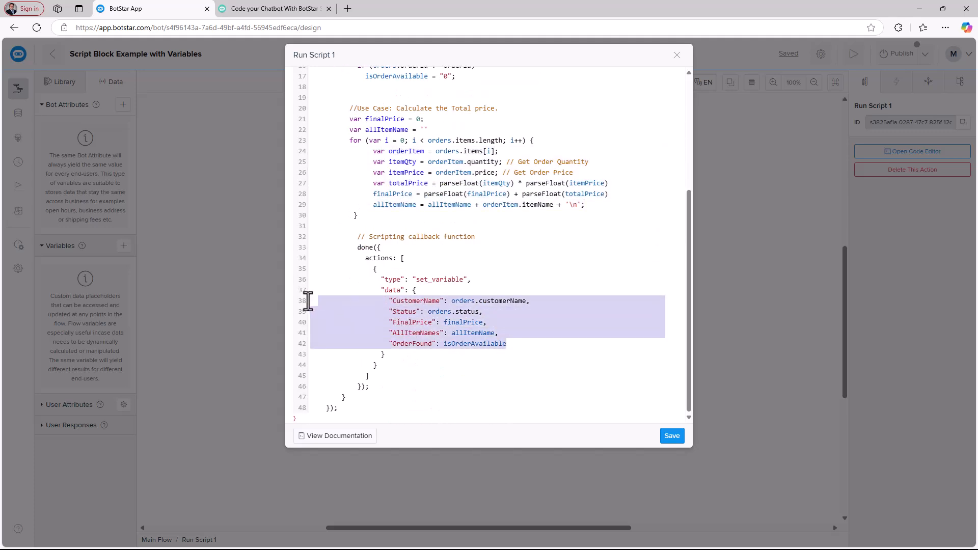
- Go through the variable names CustomerName, FinalPrice, AllItemNames and OrderFound in the set_variable data, and close the script
click(518, 323)
double_click(416, 301)
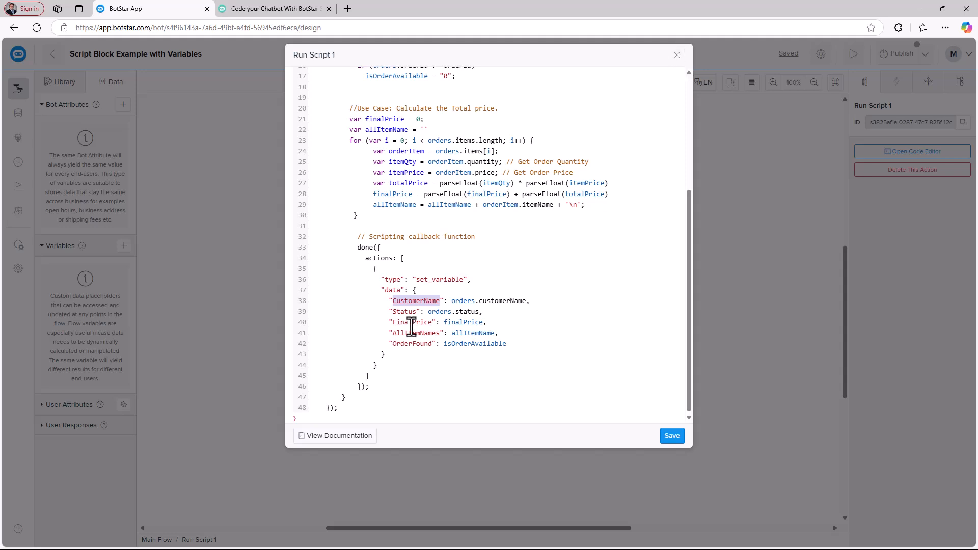
click(411, 346)
double_click(411, 346)
double_click(407, 333)
double_click(418, 321)
click(415, 324)
click(404, 325)
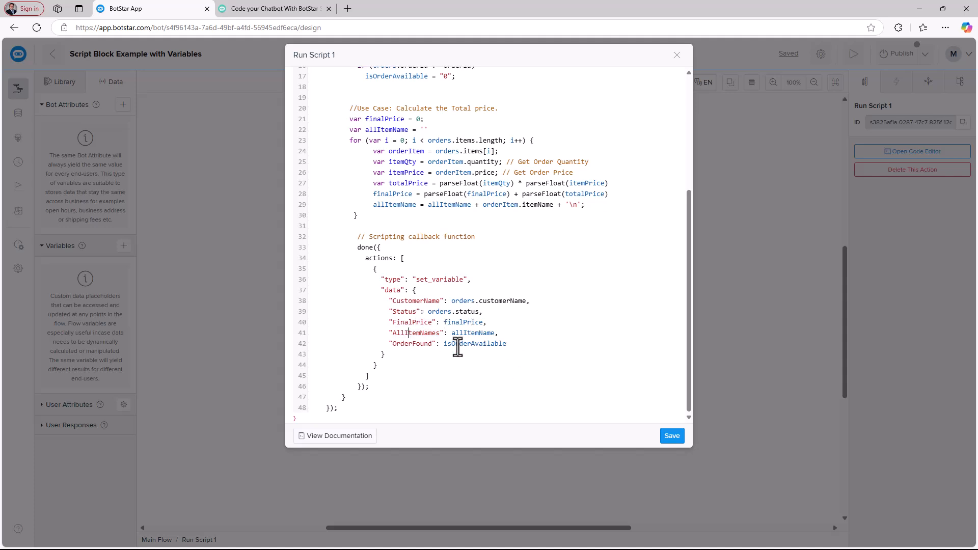
click(418, 353)
click(677, 56)
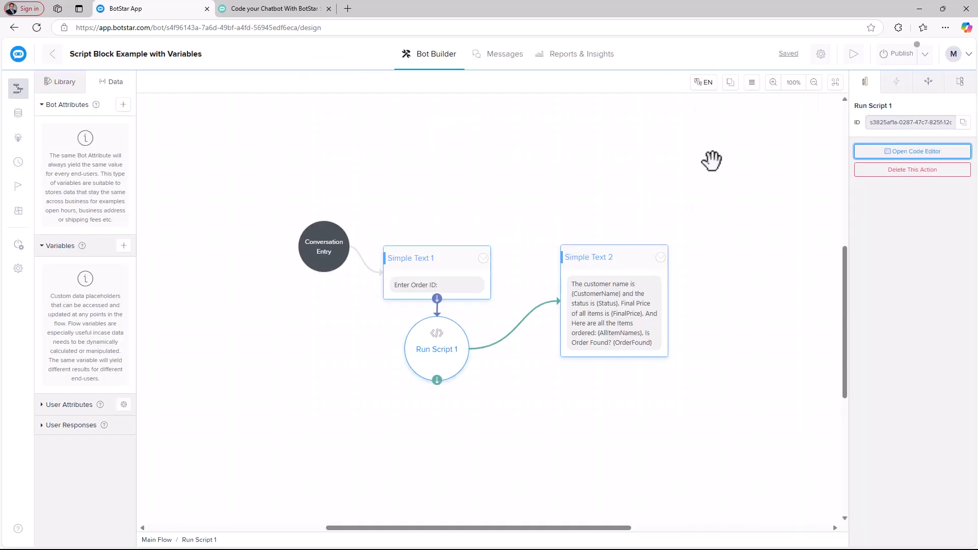
- Check which variables can be inserted into the Simple Text 2 message, and review the Run Script 1 code again
click(627, 251)
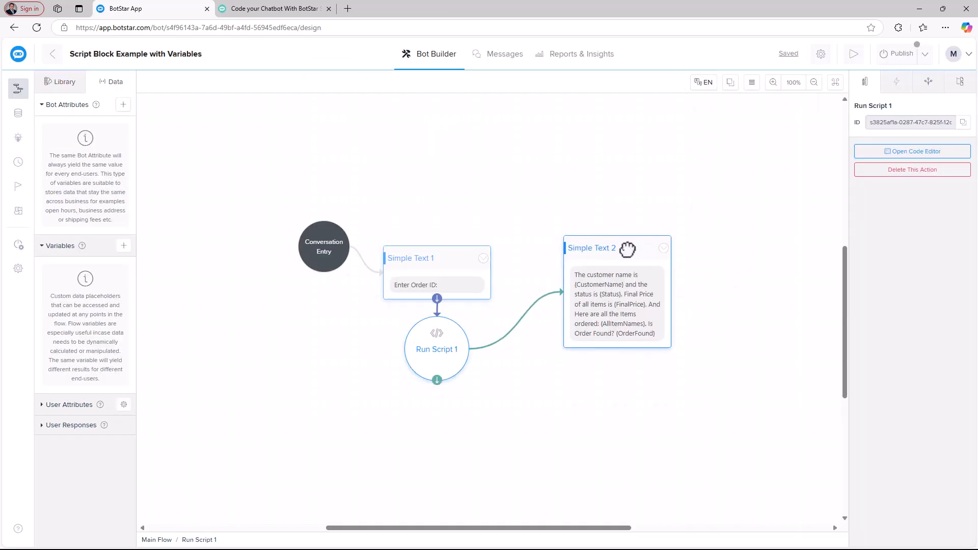
click(634, 312)
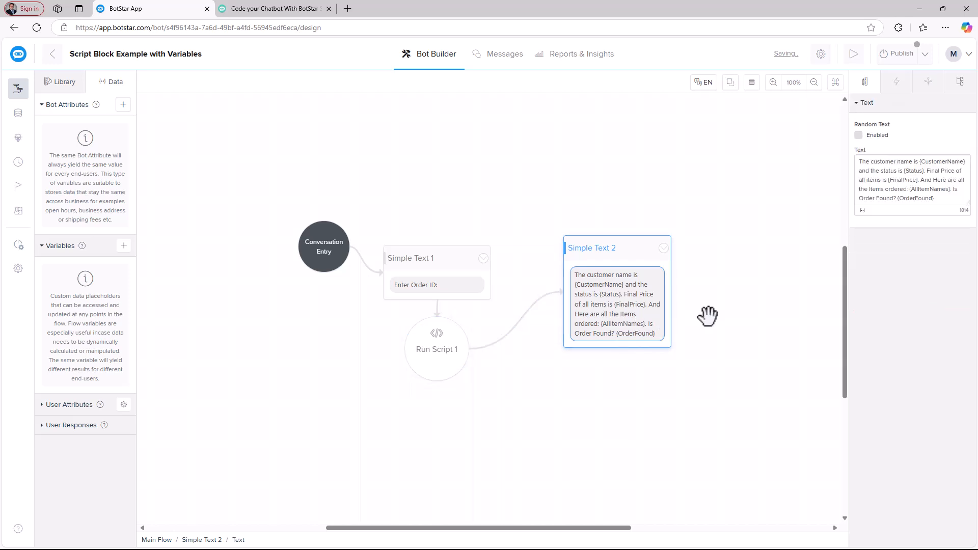
click(863, 210)
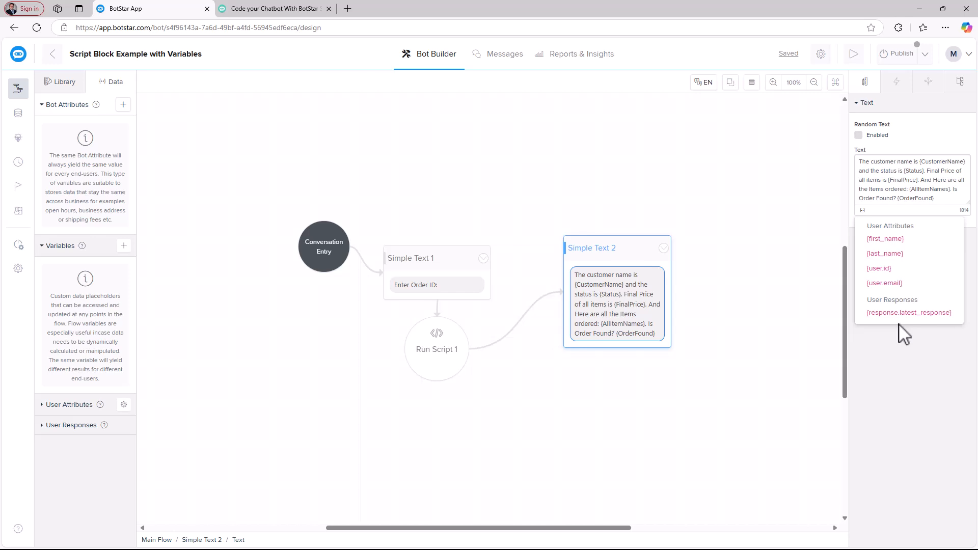
click(442, 353)
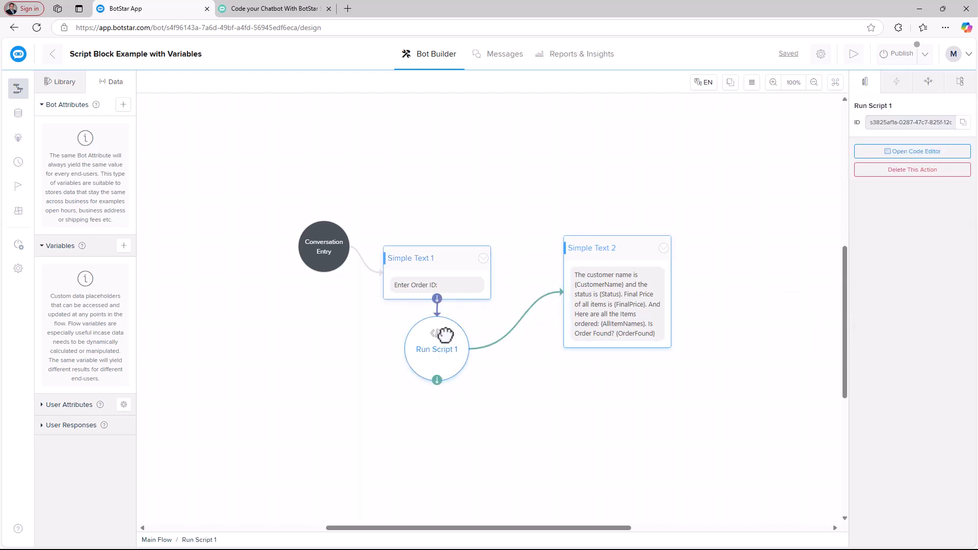
click(910, 156)
scroll(570, 316, down, 5)
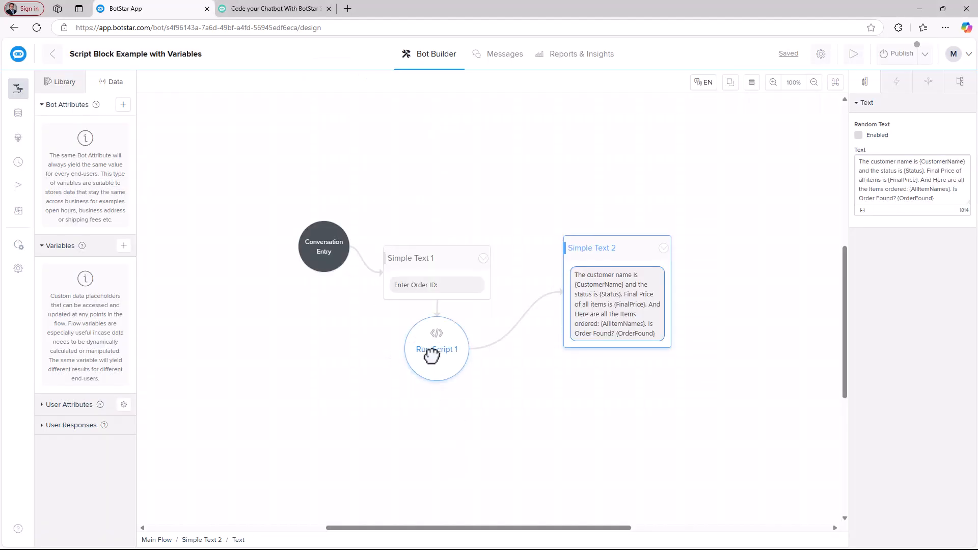
- Copy the five variable assignment lines, CustomerName through OrderFound, from the Run Script 1 code into a blank note in Notepad
click(433, 355)
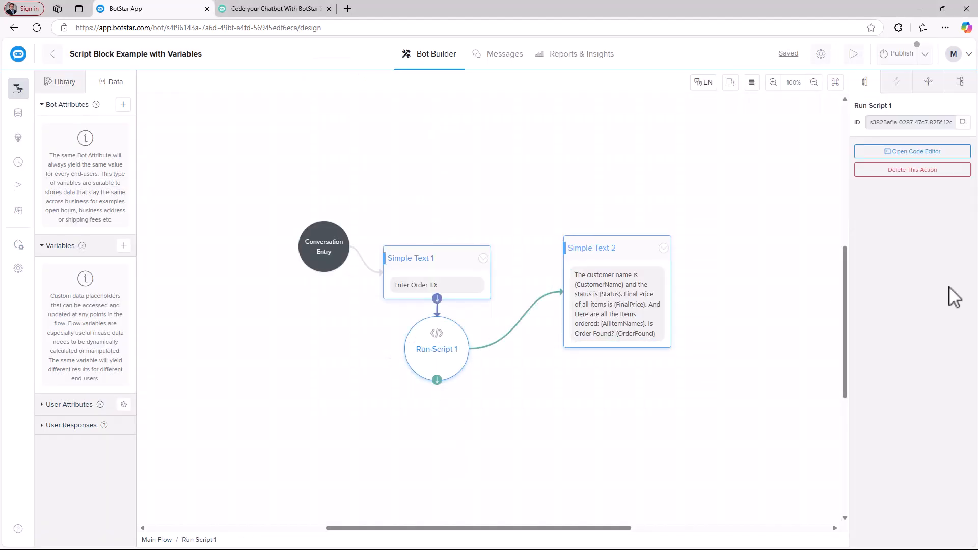
click(928, 153)
scroll(498, 315, down, 3)
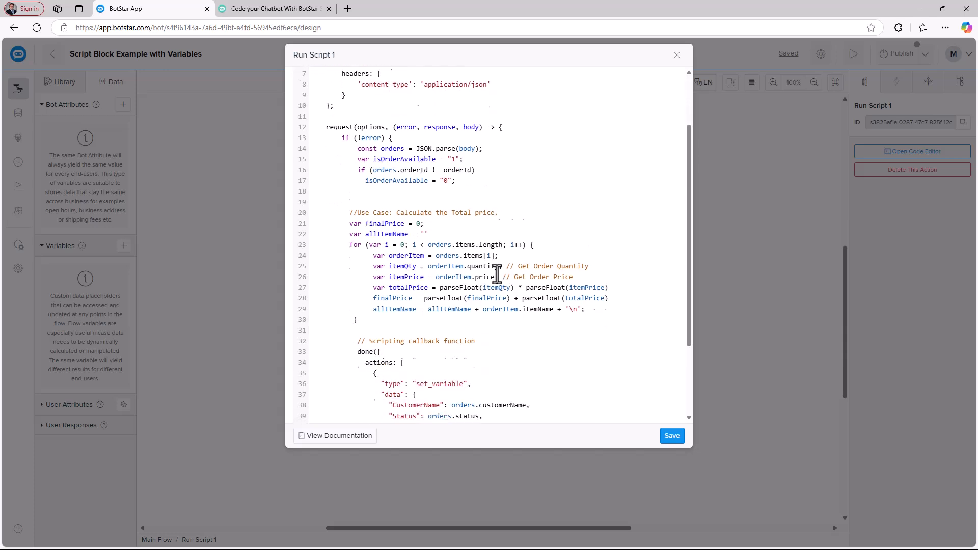
drag(509, 371, 304, 336)
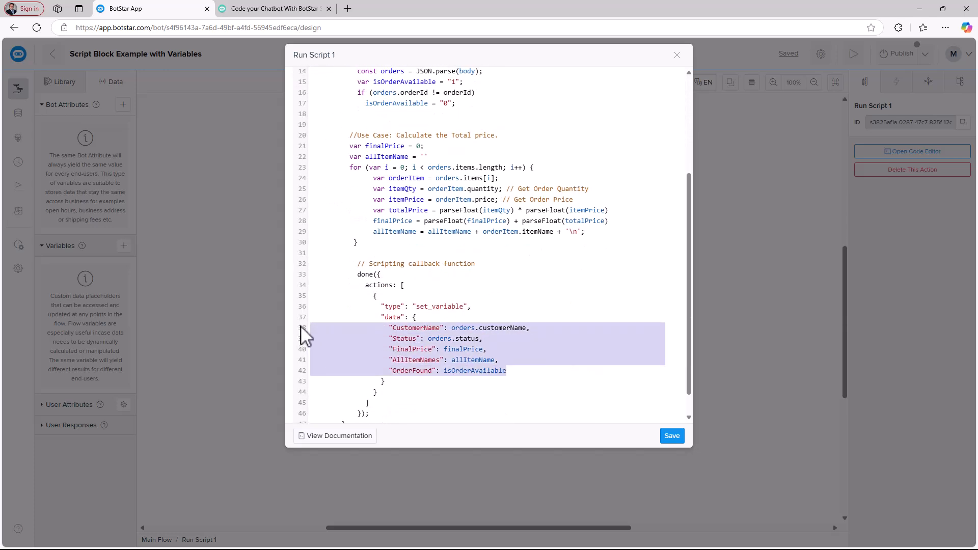
click(678, 56)
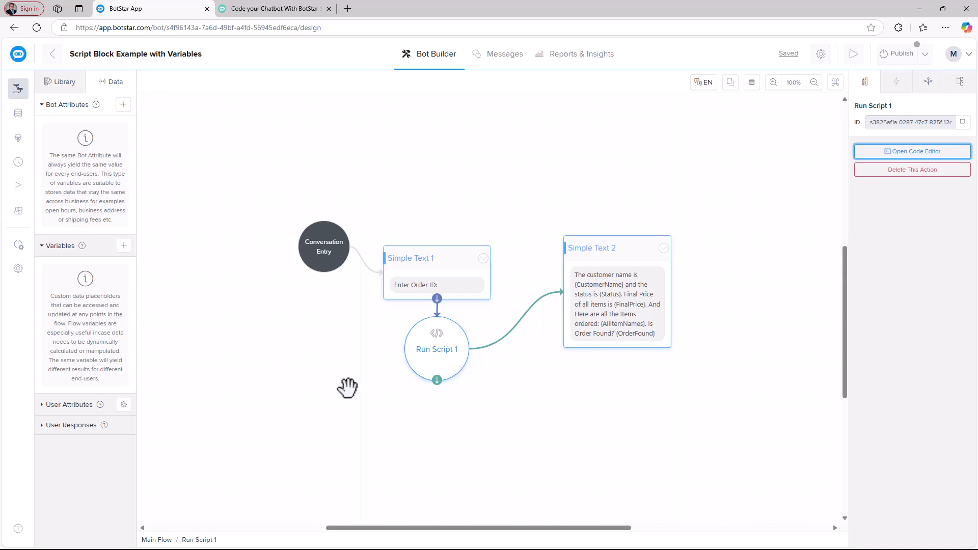
key(alt+Tab)
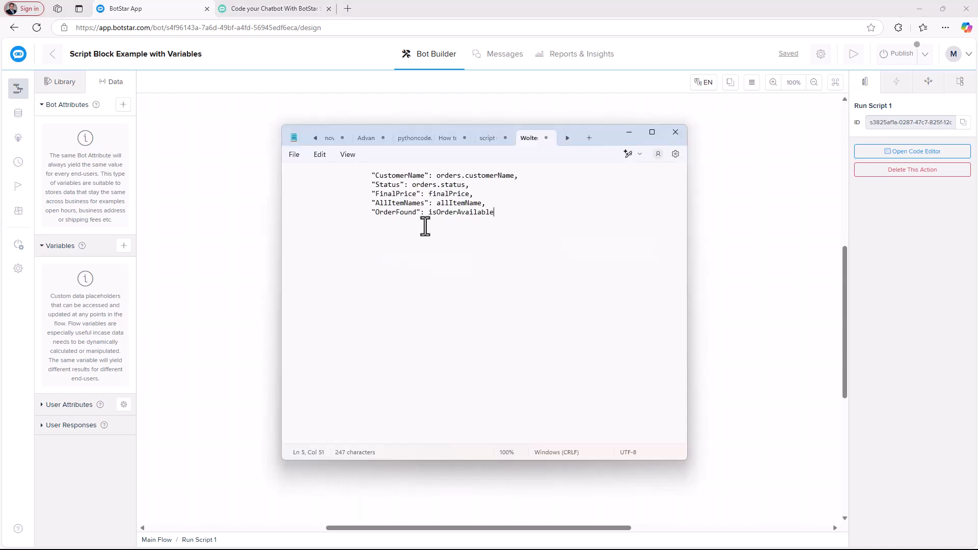
- Create a bot variable named CustomerName, copied from the Notepad note, with data type Text and no initial value, and return to the note
double_click(392, 176)
key(ctrl+c)
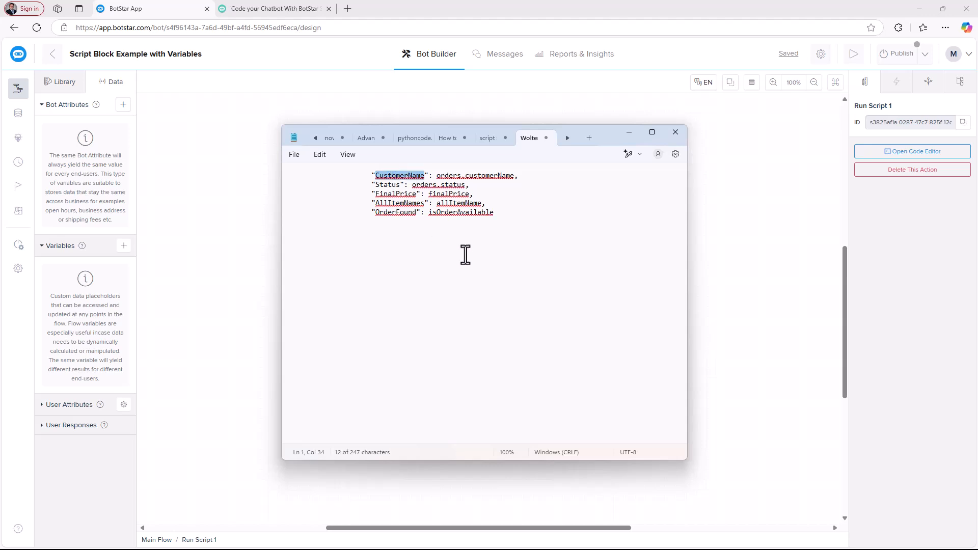
click(105, 295)
click(124, 247)
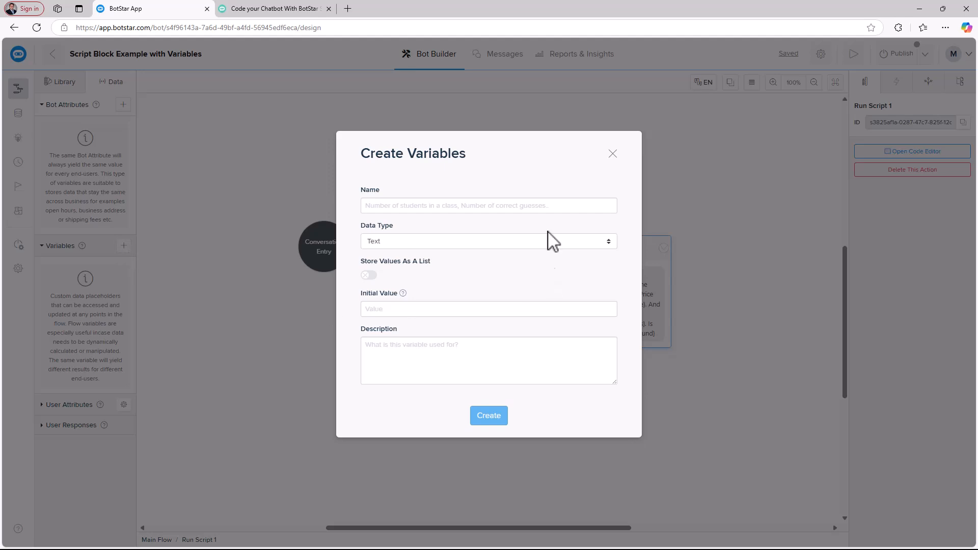
click(427, 205)
key(ctrl+v)
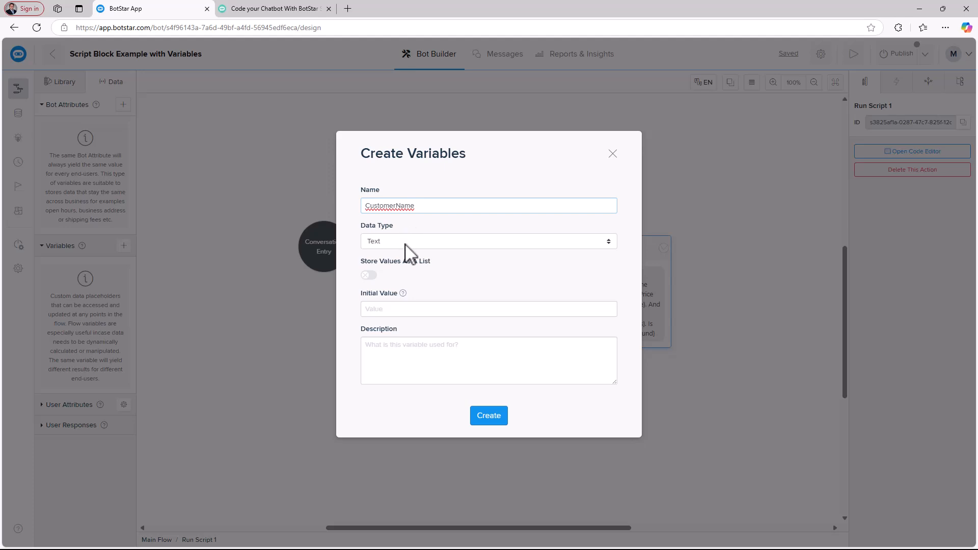
click(464, 243)
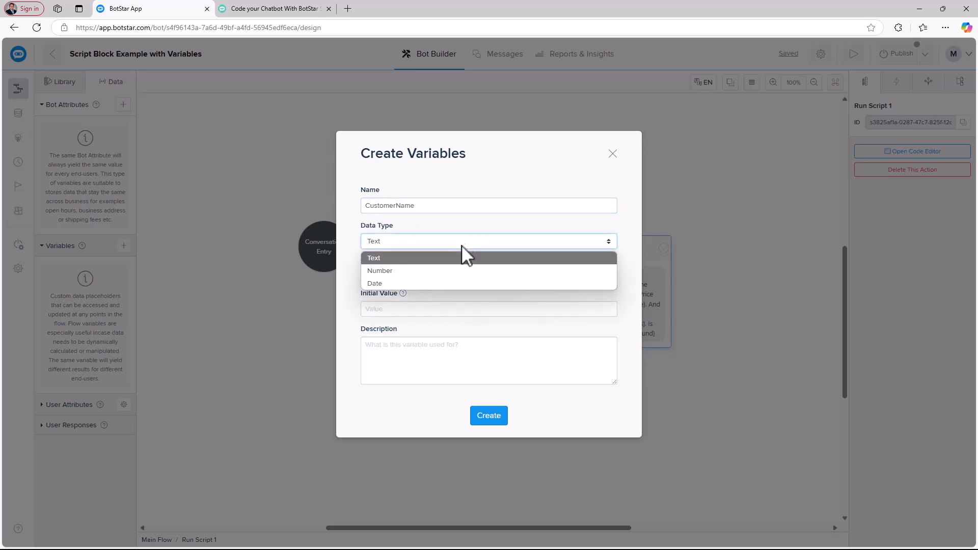
click(389, 257)
click(431, 311)
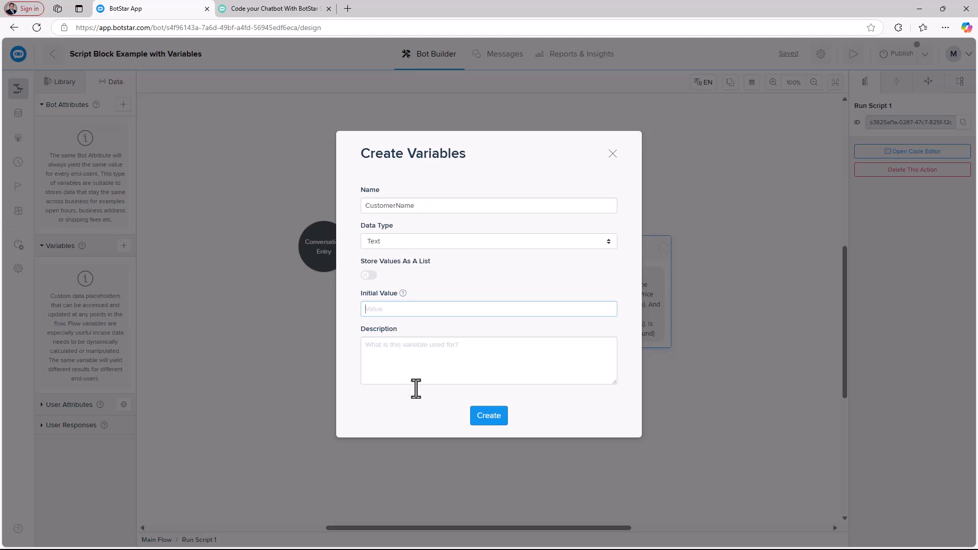
click(487, 417)
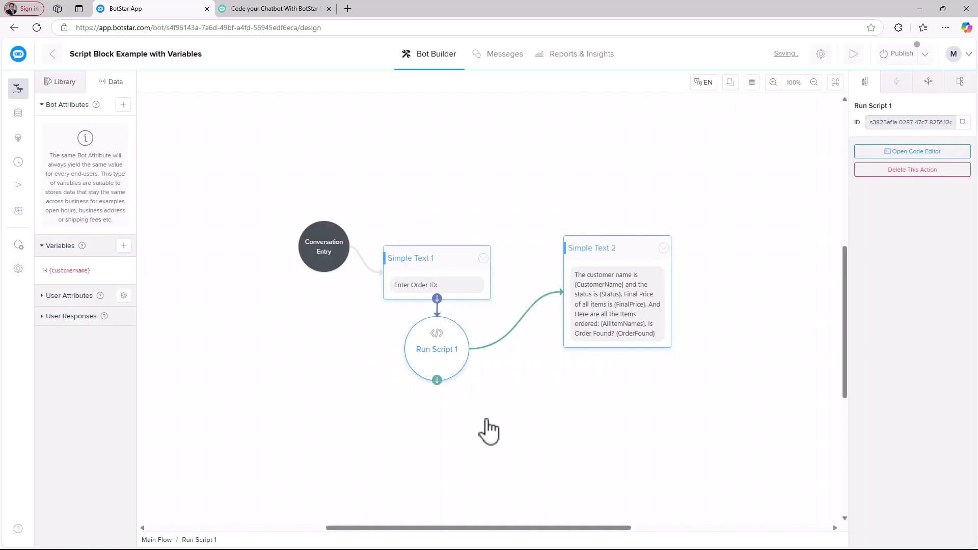
key(alt+Tab)
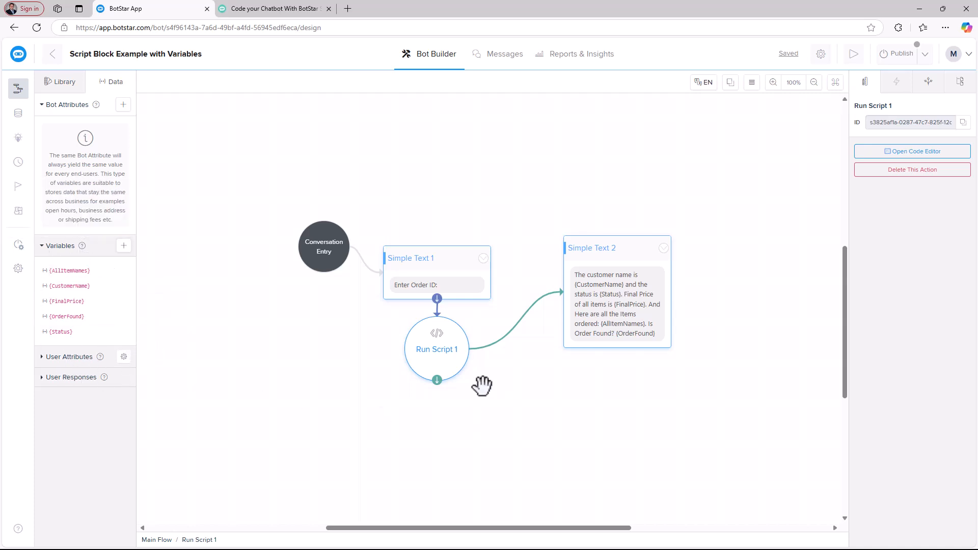
- Check the list of variables insertable in the Simple Text 2 message, and review the done callback in Run Script 1
click(610, 305)
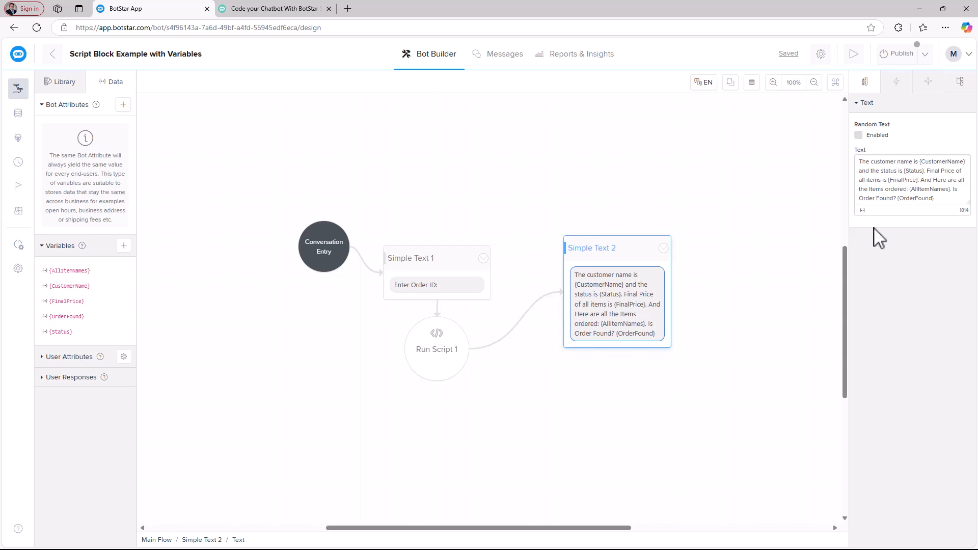
click(863, 210)
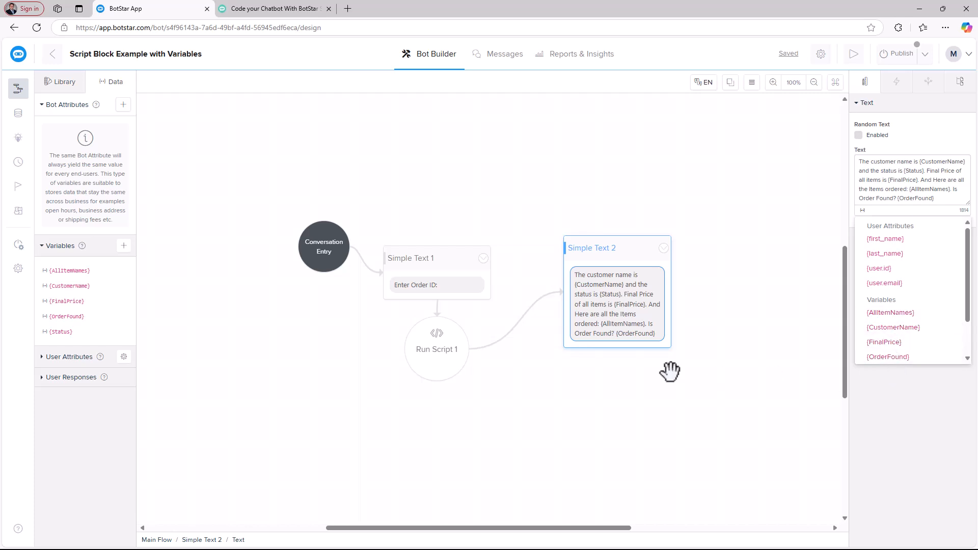
click(437, 357)
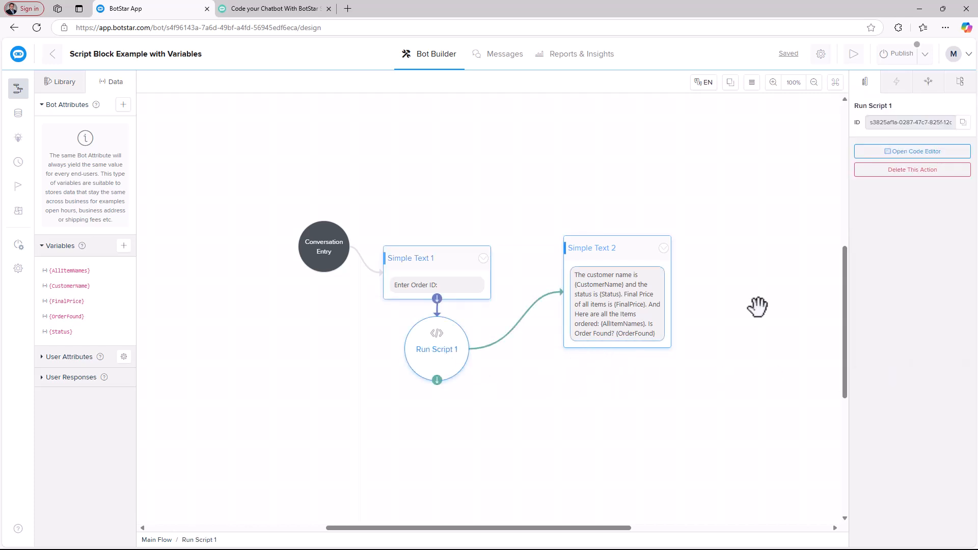
click(903, 152)
scroll(540, 360, down, 5)
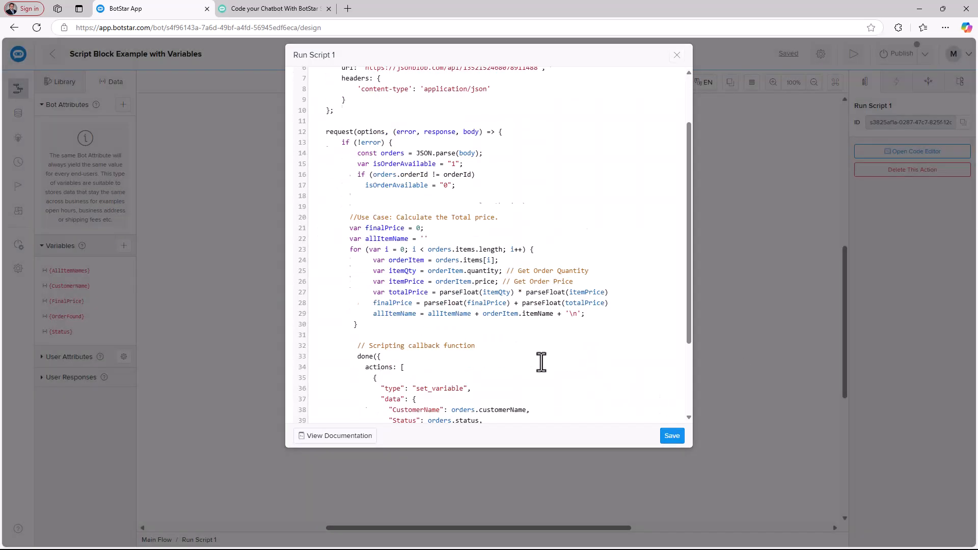
drag(352, 247, 449, 399)
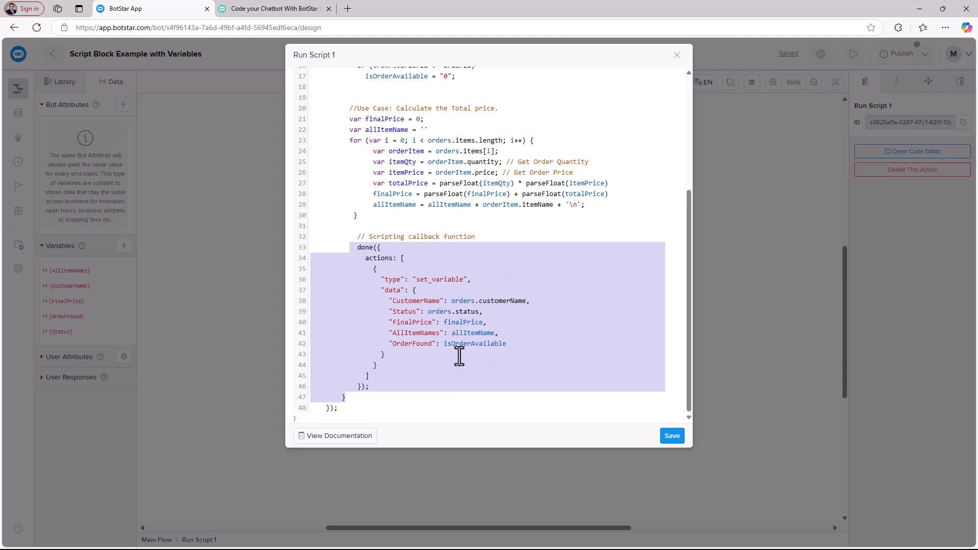
click(677, 56)
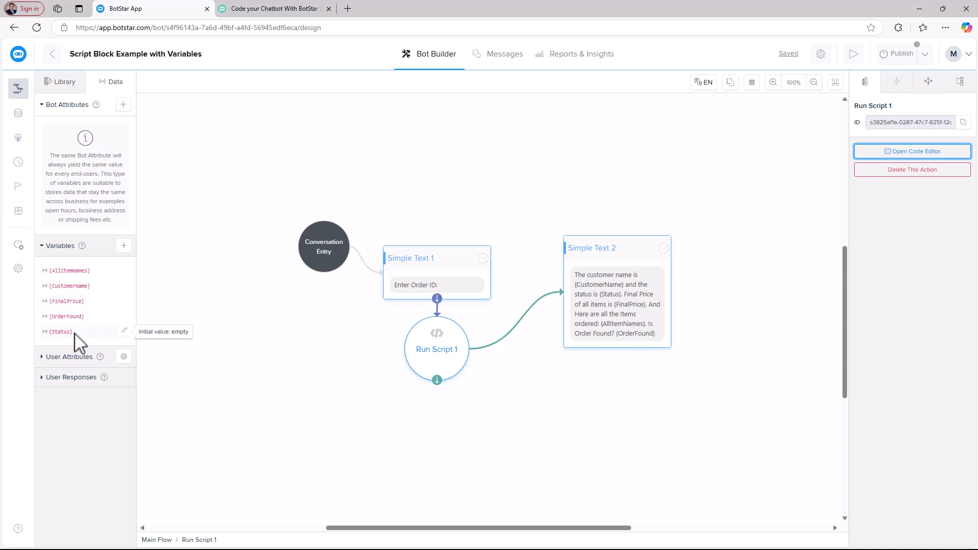
- Remove the {OrderFound} placeholder from the end of the Simple Text 2 message and reinsert it from the available variables
mouse_move(76, 321)
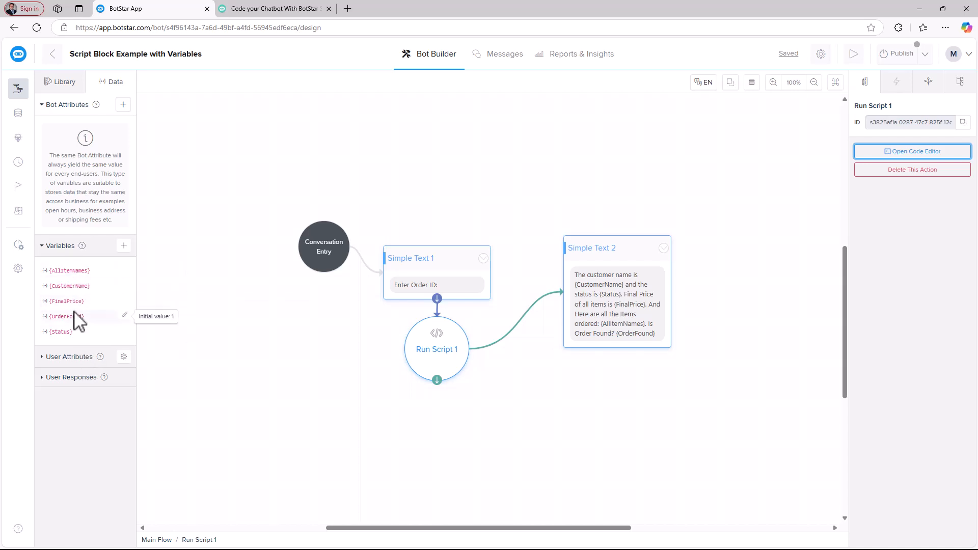
click(606, 342)
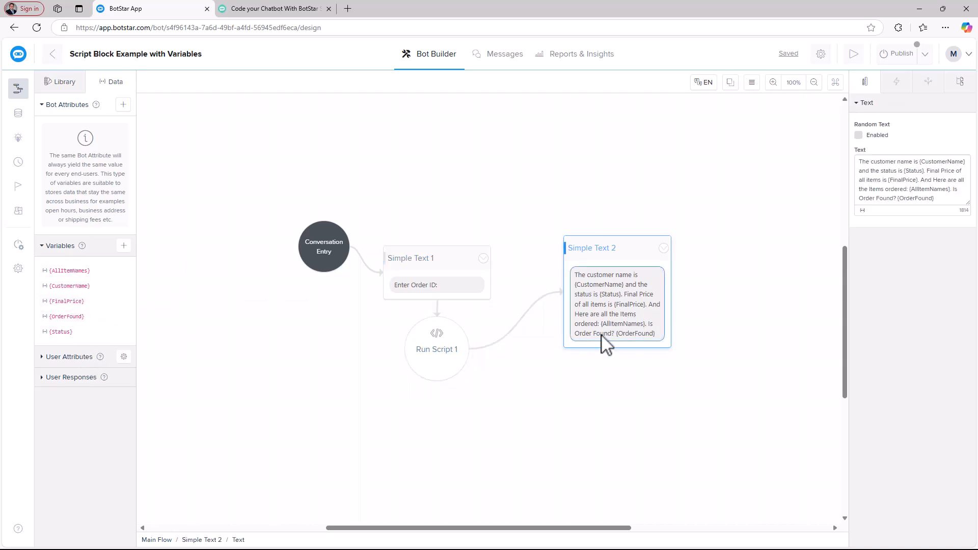
double_click(907, 199)
key(BackSpace)
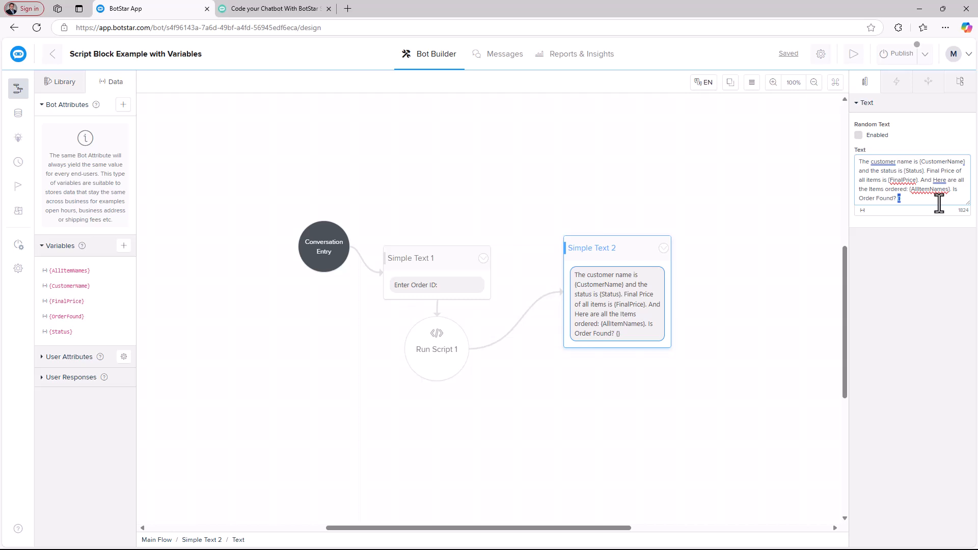
click(862, 210)
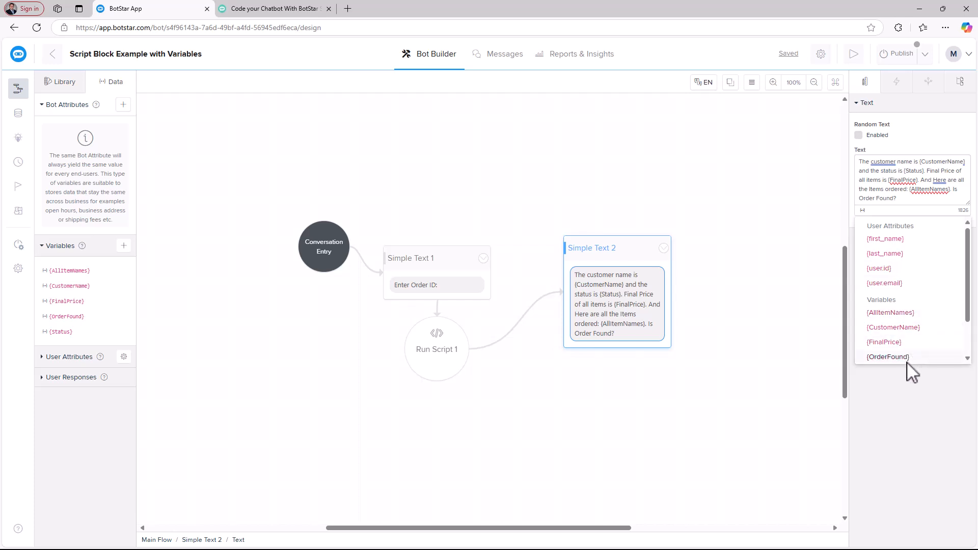
click(889, 358)
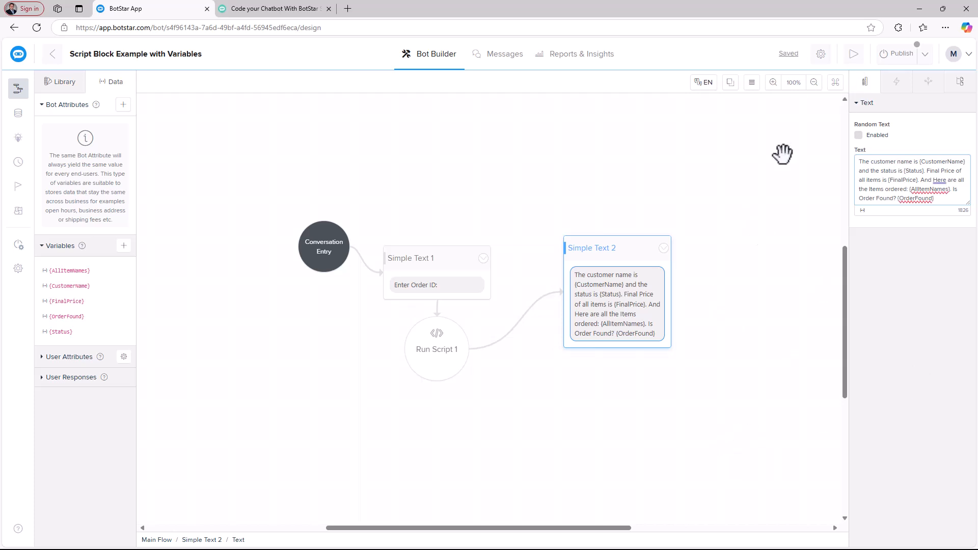
- Run the bot in preview, submit an order ID, check the reply built from the variables, and close the preview
click(853, 53)
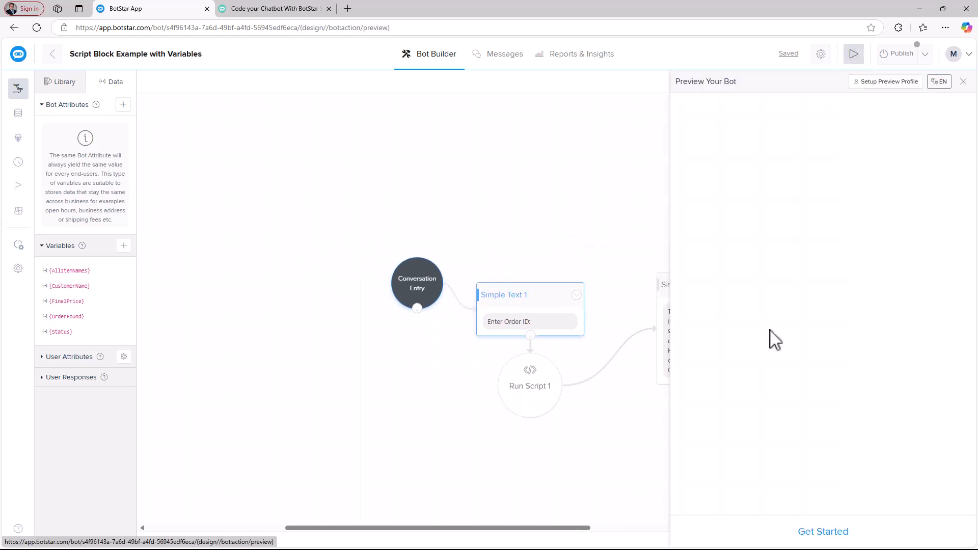
click(810, 534)
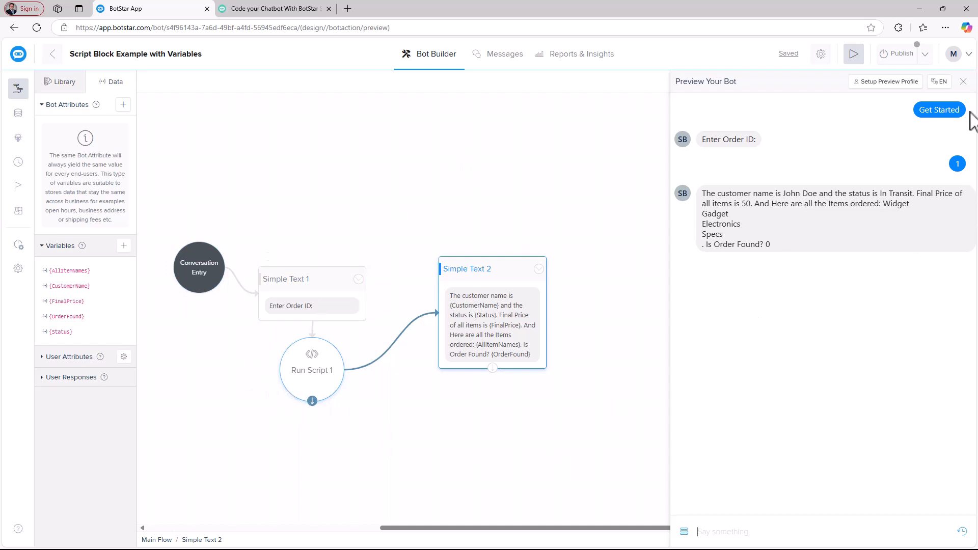
click(963, 82)
- Survey the full order chatbot flow and compare it with the flowchart on the JSON Representation whiteboard
drag(454, 428, 600, 371)
click(601, 371)
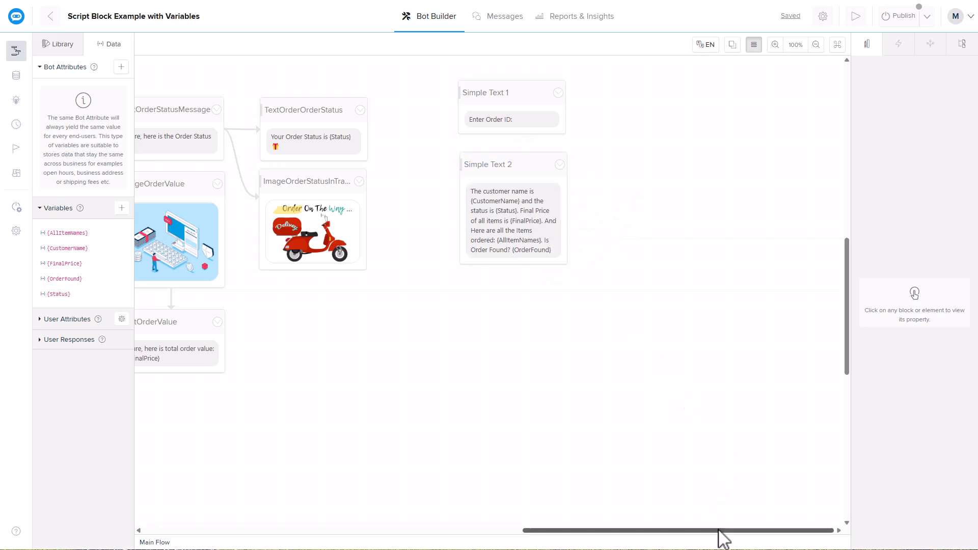
drag(719, 530, 514, 531)
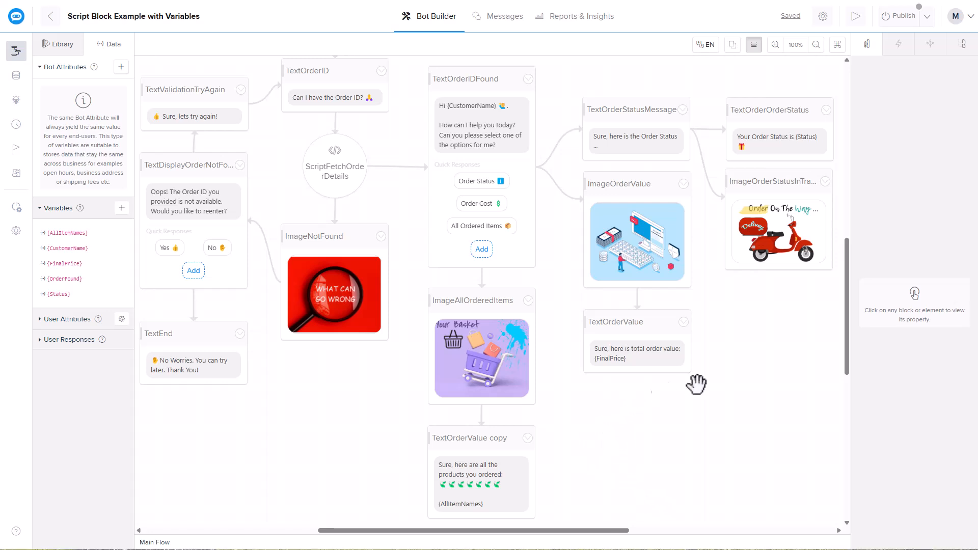
key(alt+Tab)
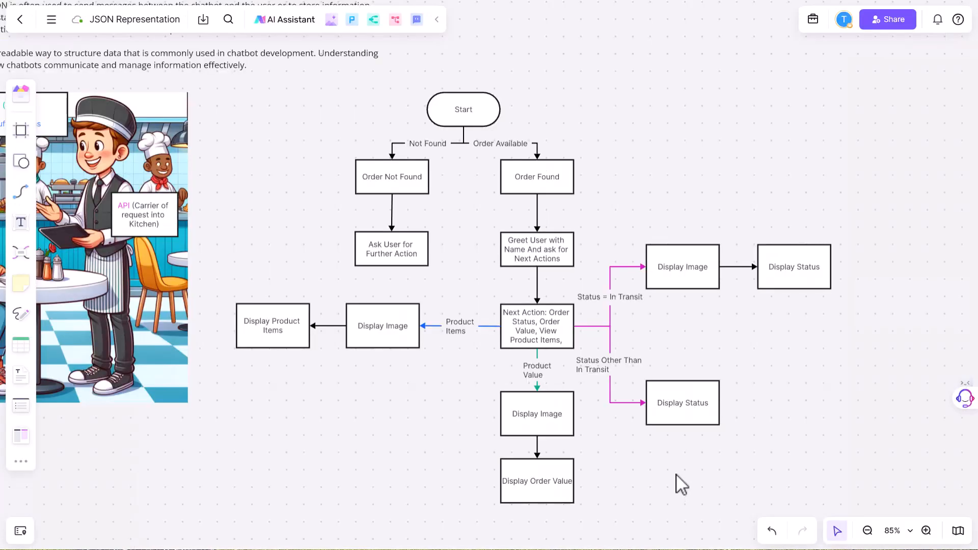
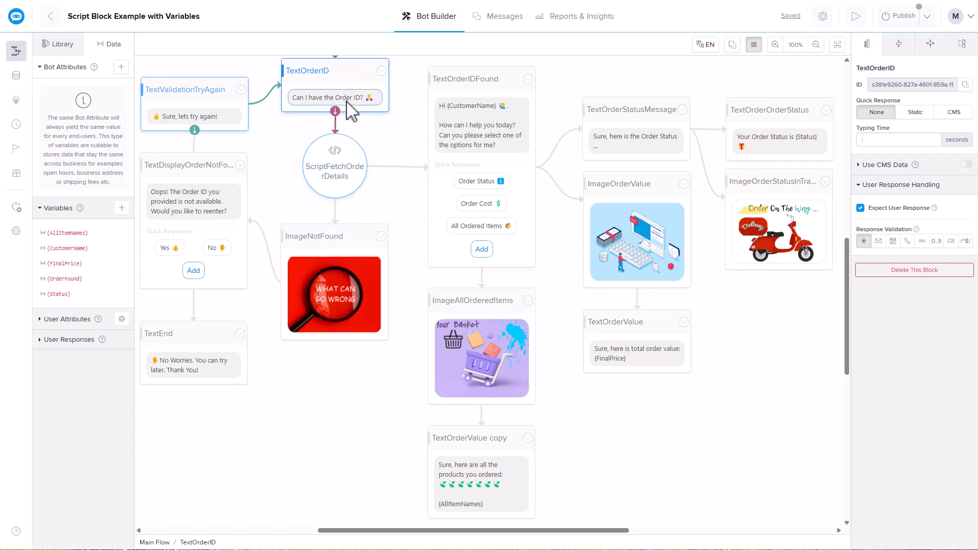
- Inspect the ScriptFetchOrderDetails block and the condition on its link to ImageNotFound, including the variables and operators available for it
click(333, 170)
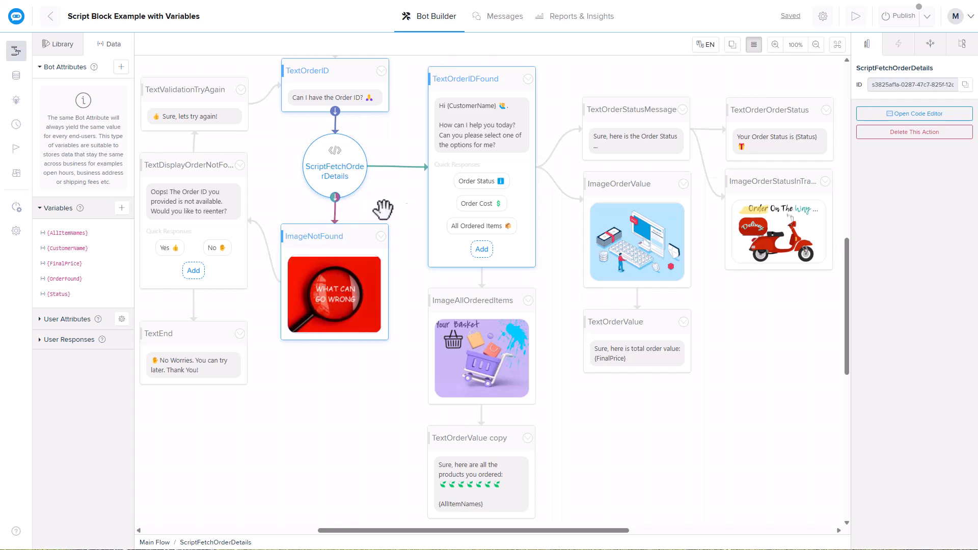
click(337, 215)
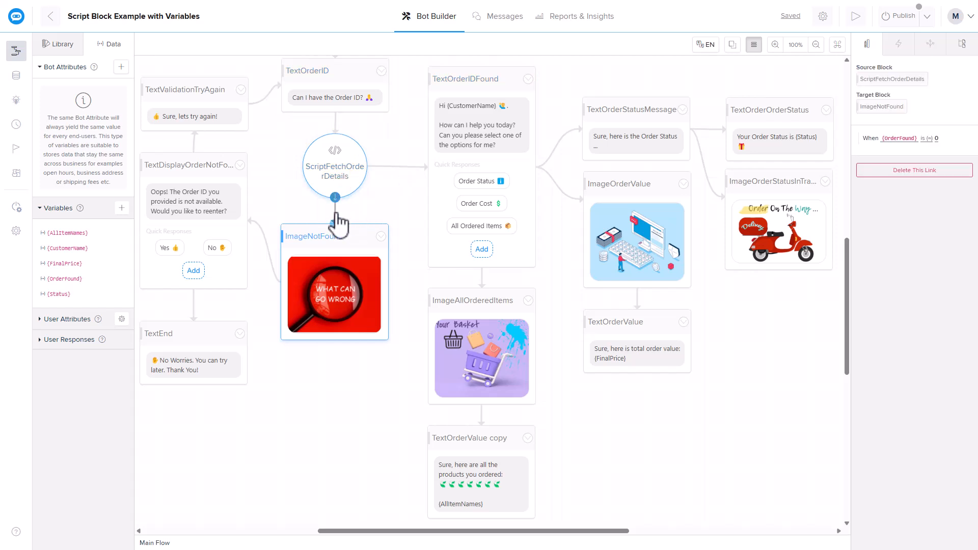
mouse_move(72, 287)
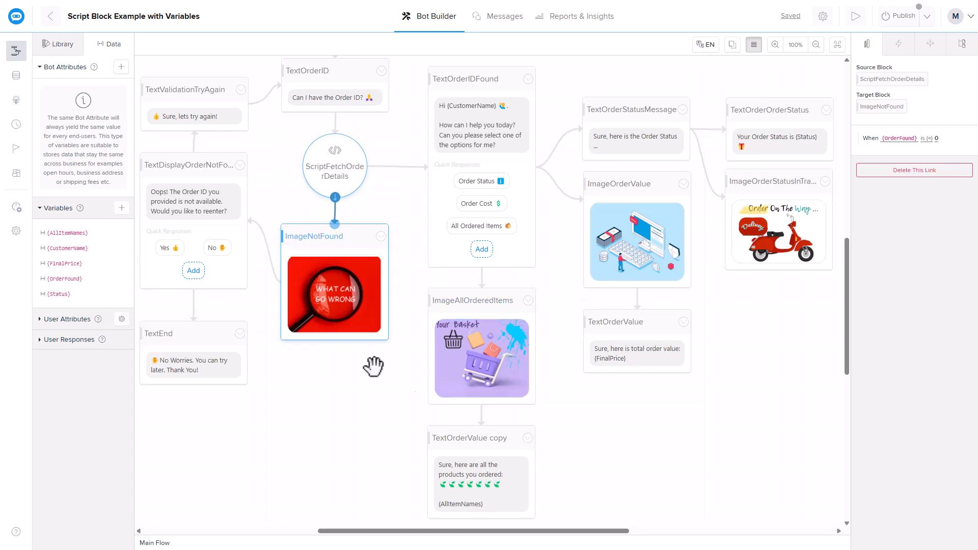
click(902, 139)
scroll(640, 185, down, 3)
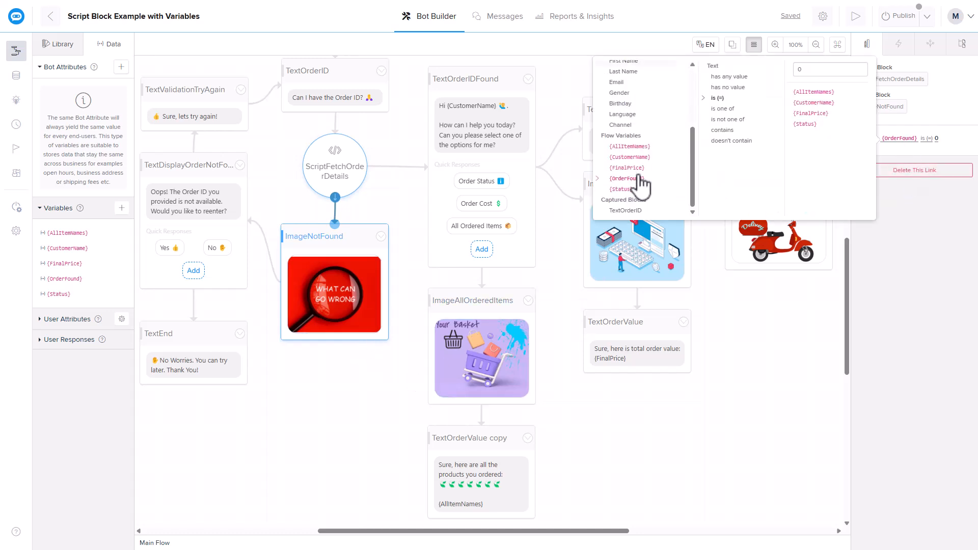
scroll(649, 170, up, 4)
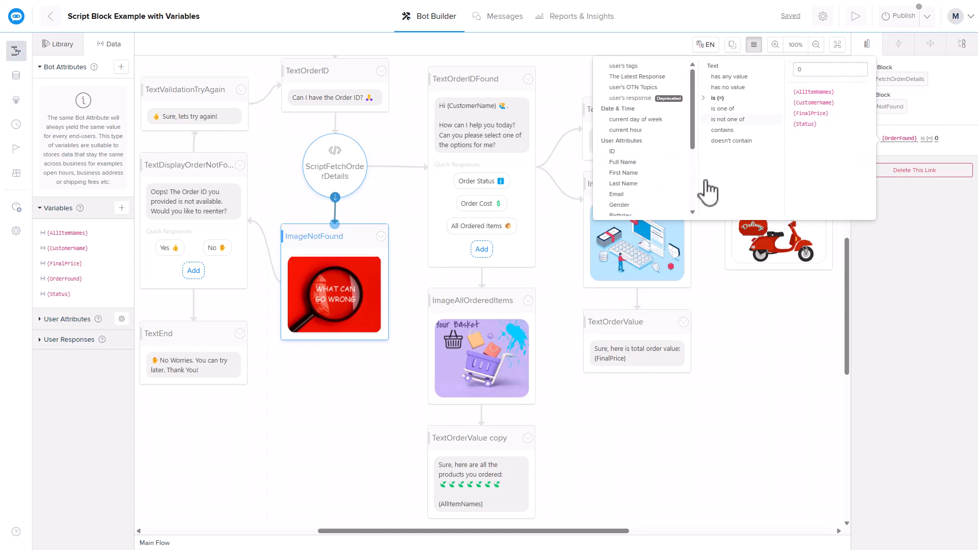
mouse_move(85, 285)
- Review the ImageNotFound and TextDisplayOrderNotFound blocks, and check the emoji choices for the Yes quick response without changing its text
click(319, 234)
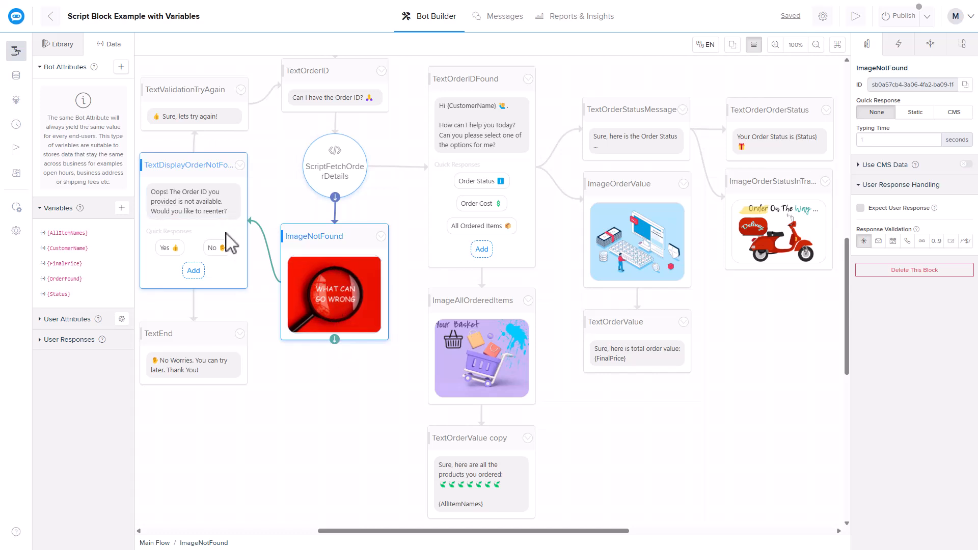
click(197, 182)
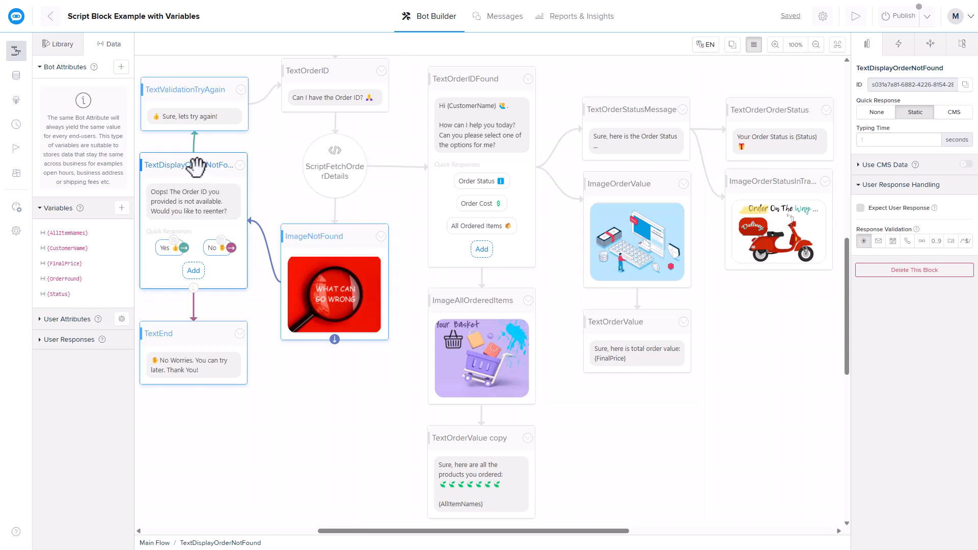
click(168, 250)
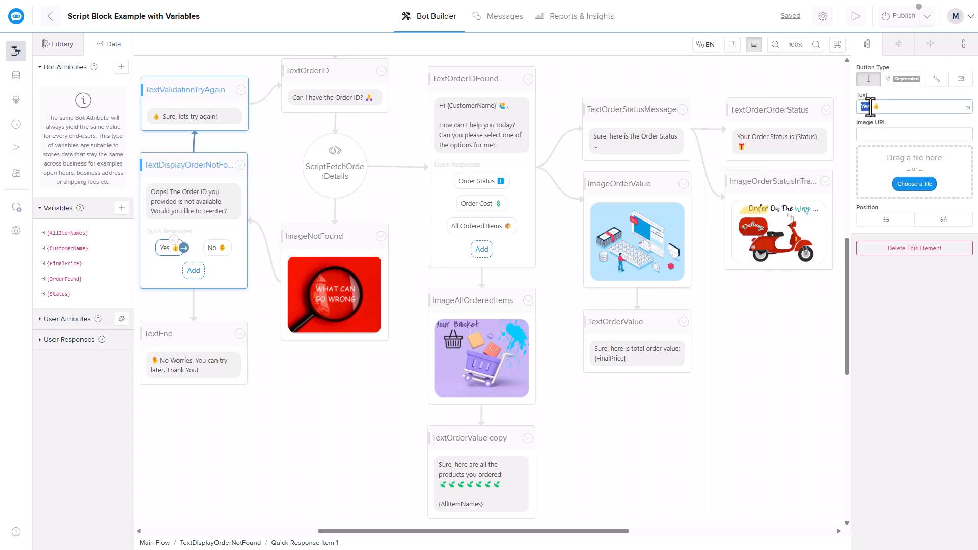
click(897, 108)
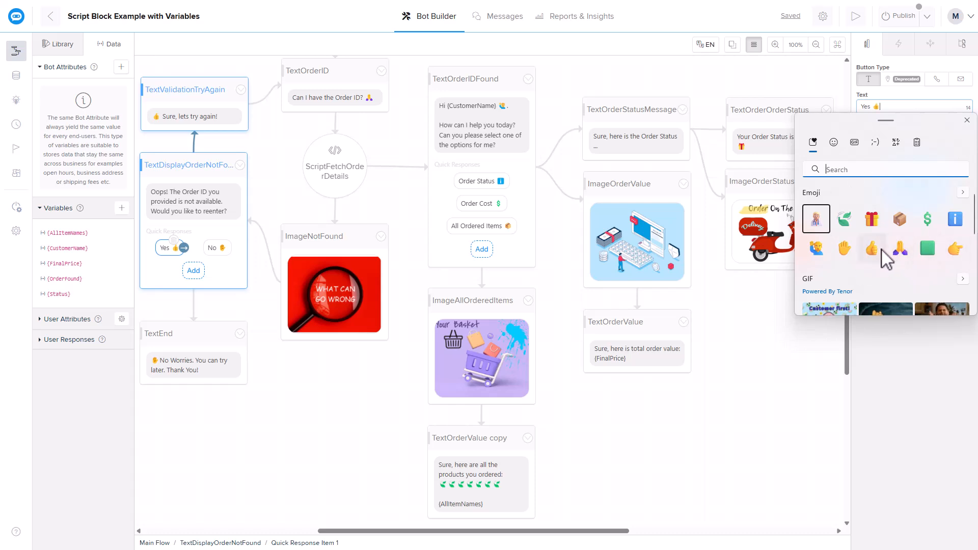
click(849, 368)
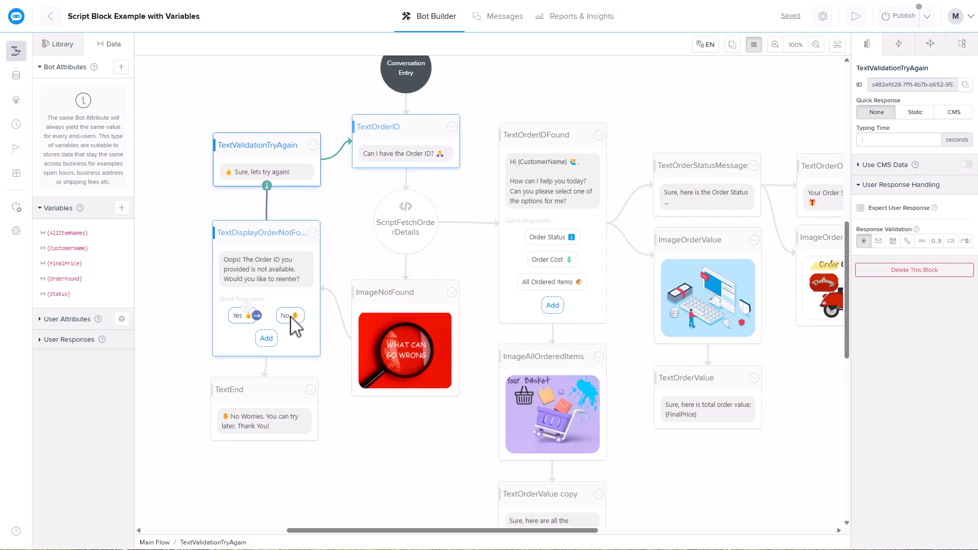
- Test the order-not-found branch in preview by submitting an order ID and answering No, and close the preview
drag(278, 385, 278, 399)
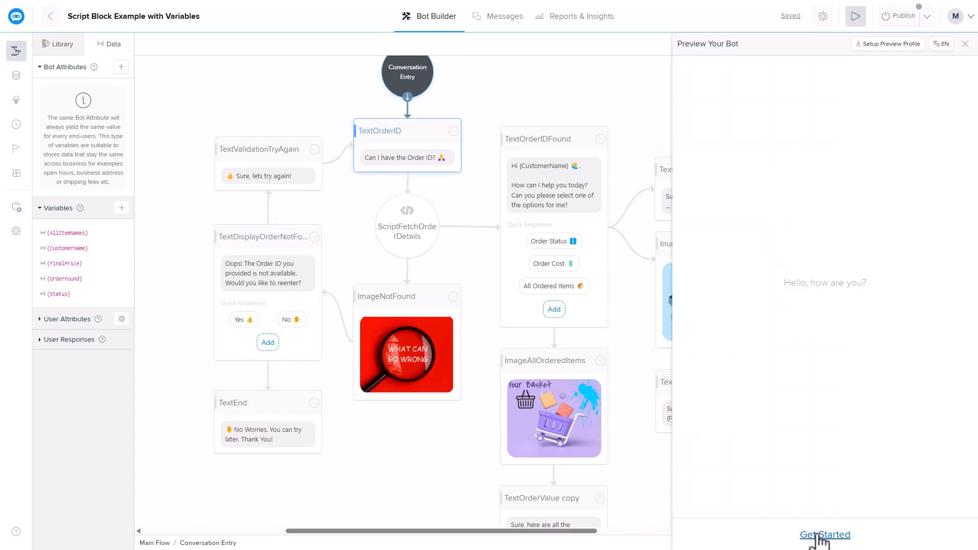
click(819, 535)
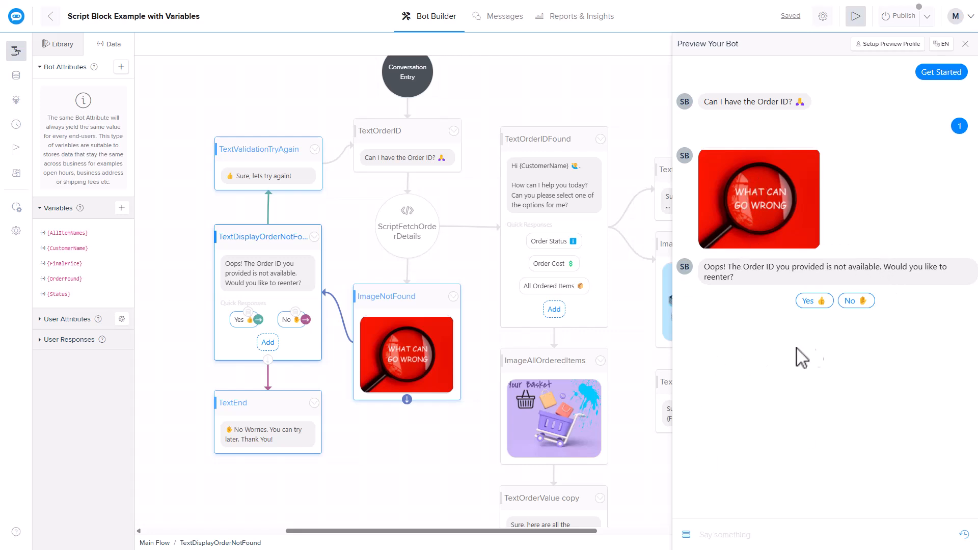
click(854, 306)
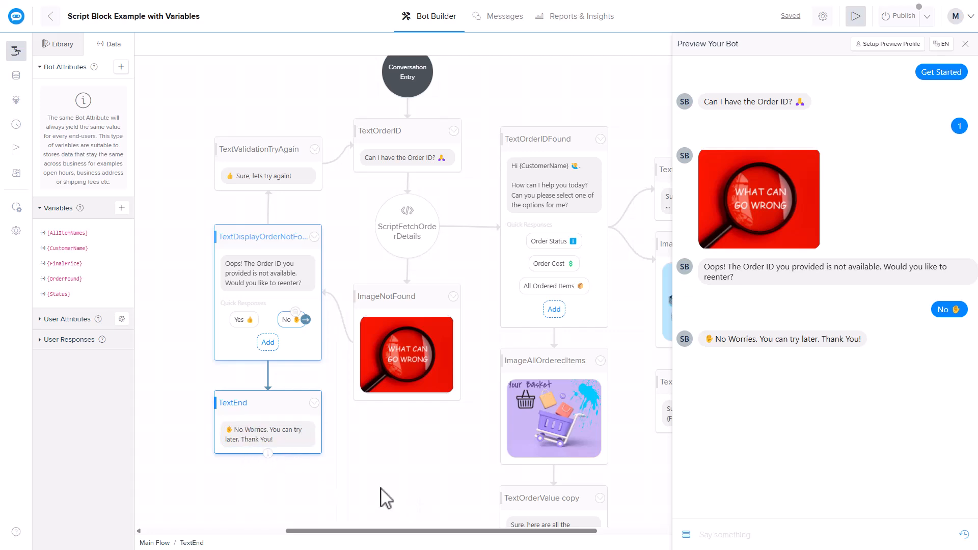
click(965, 44)
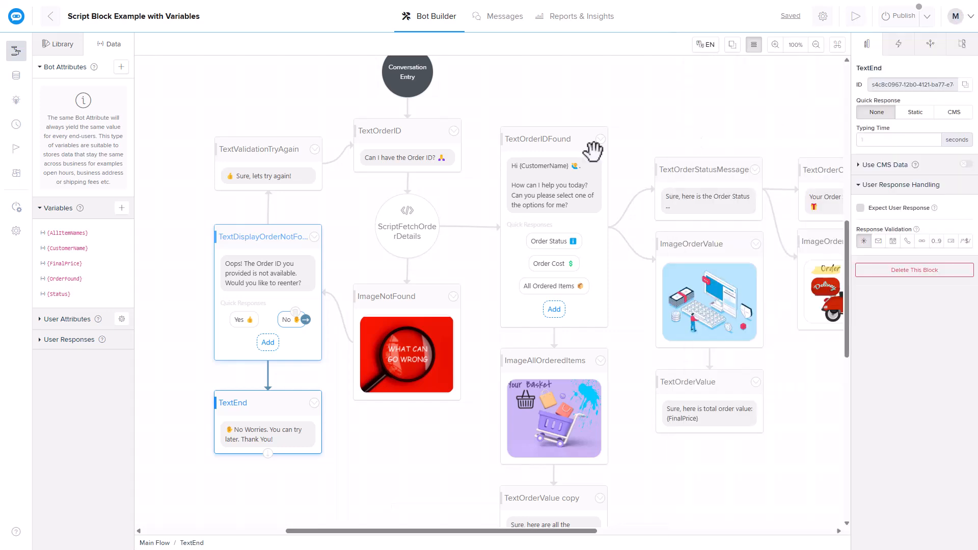
- Inspect the condition on the link from ScriptFetchOrderDetails to TextOrderIDFound, and the TextOrderIDFound block
click(596, 108)
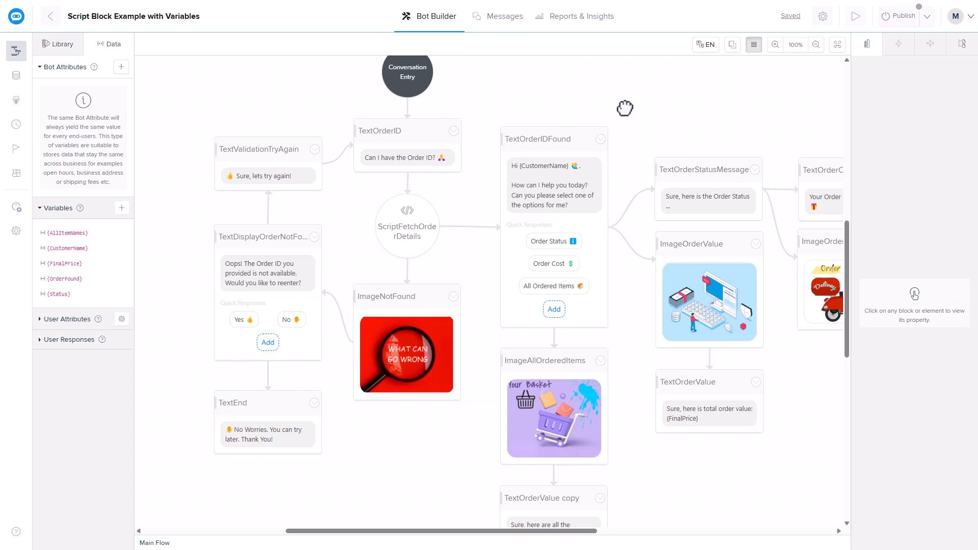
click(482, 230)
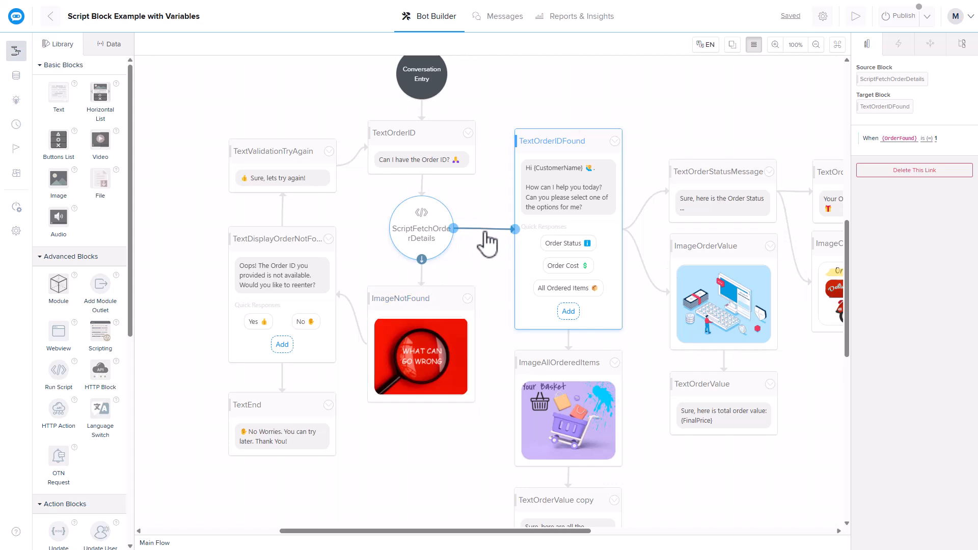
click(550, 142)
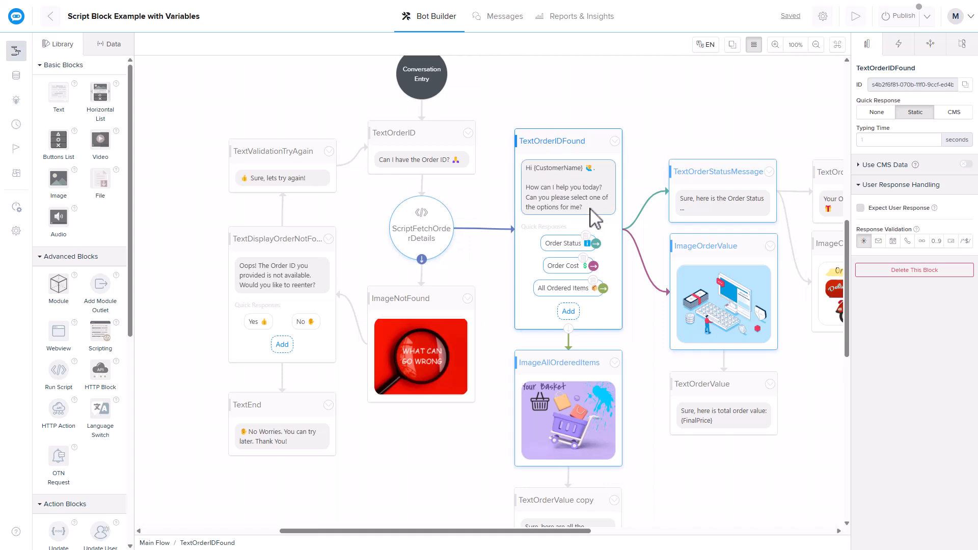
- Examine the Order Status branch and the link conditions from TextOrderStatusMessage to TextOrderOrderStatus and ImageOrderStatusInTransit
drag(592, 532, 642, 533)
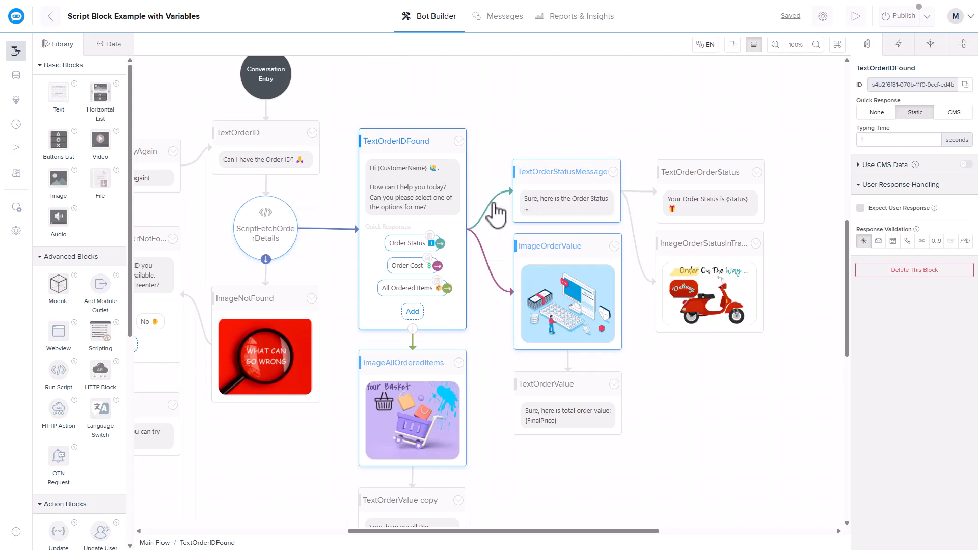
click(488, 208)
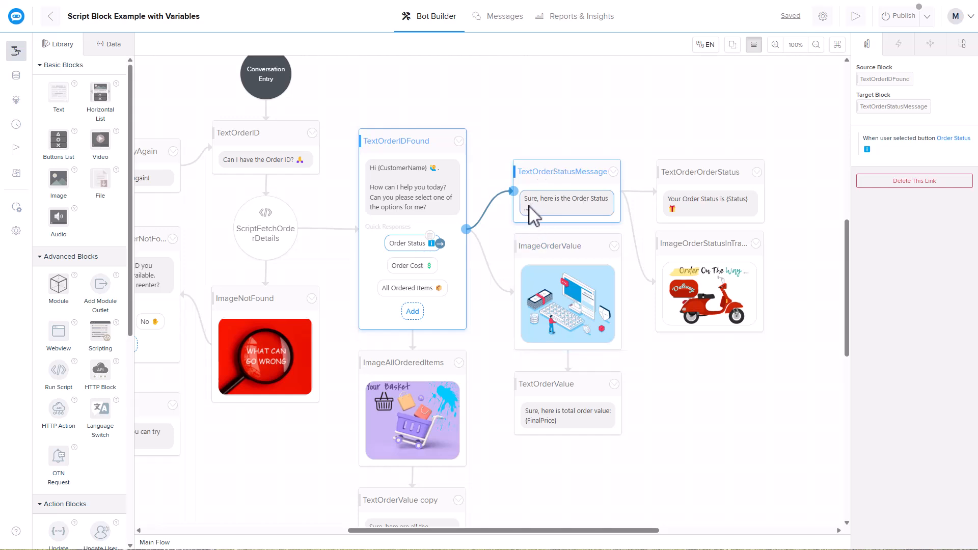
click(562, 171)
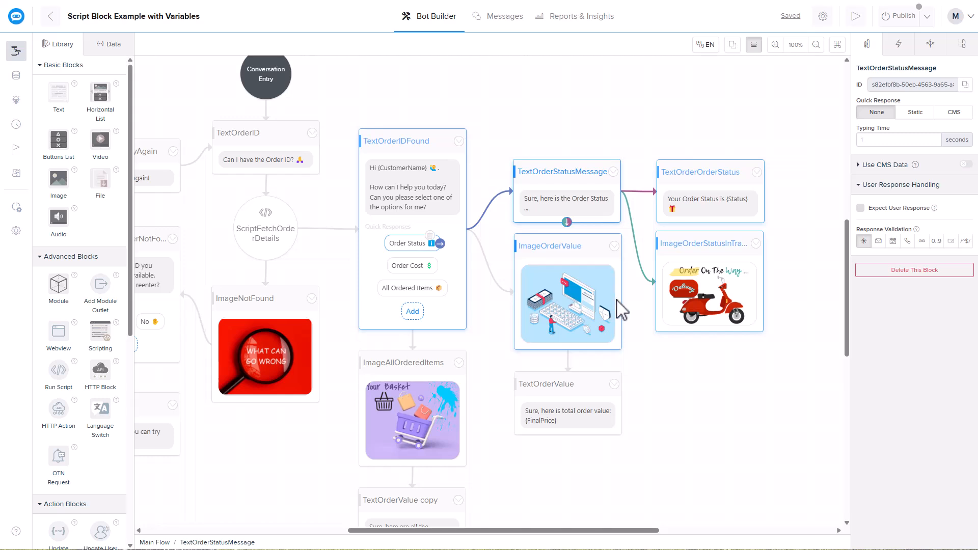
click(643, 192)
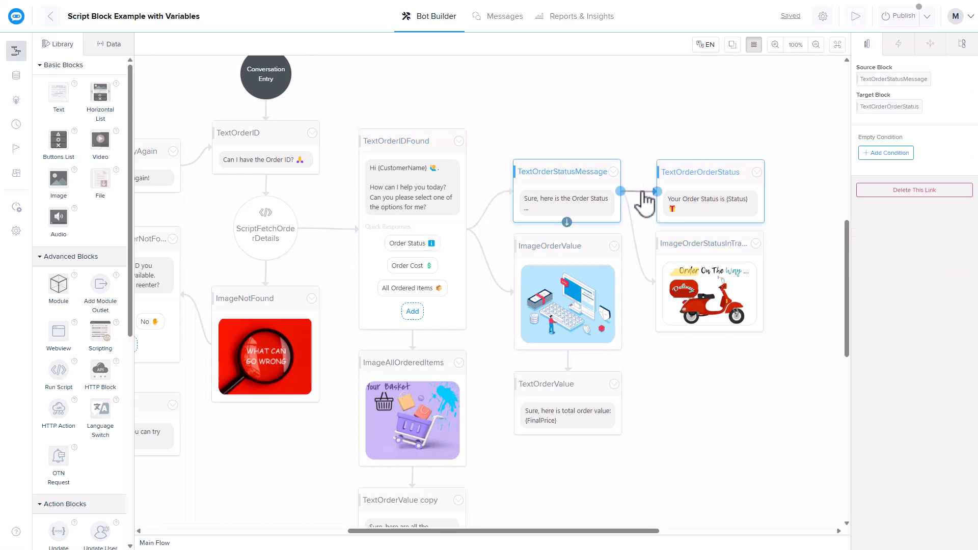
click(635, 246)
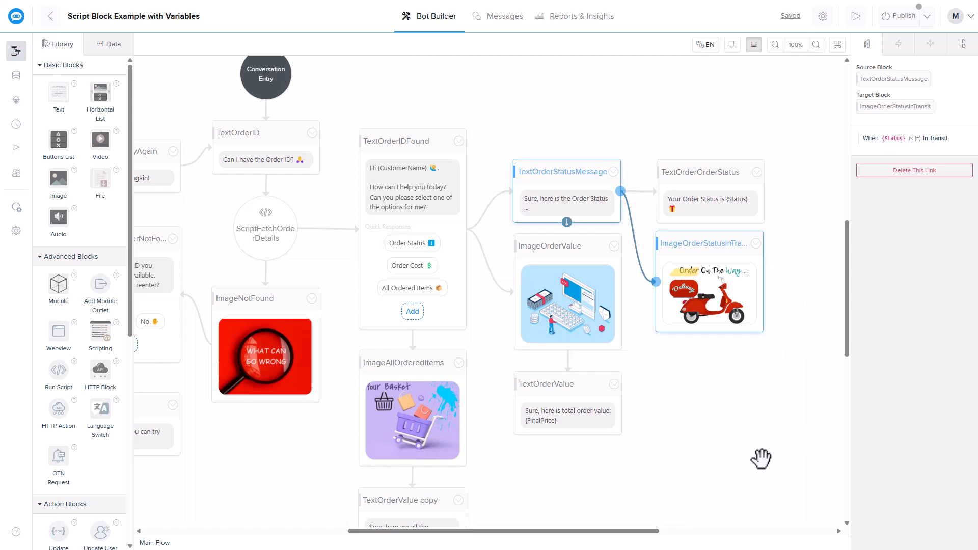
click(701, 172)
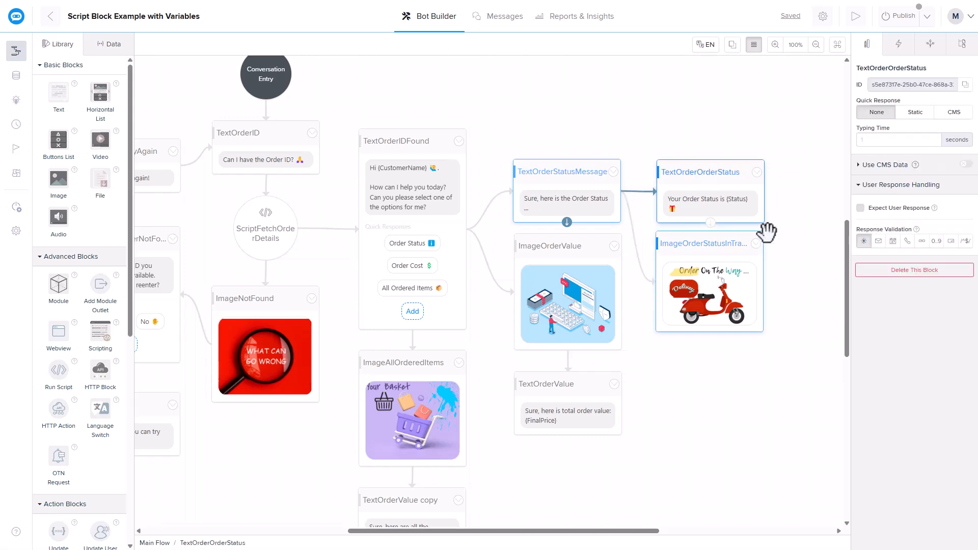
click(645, 192)
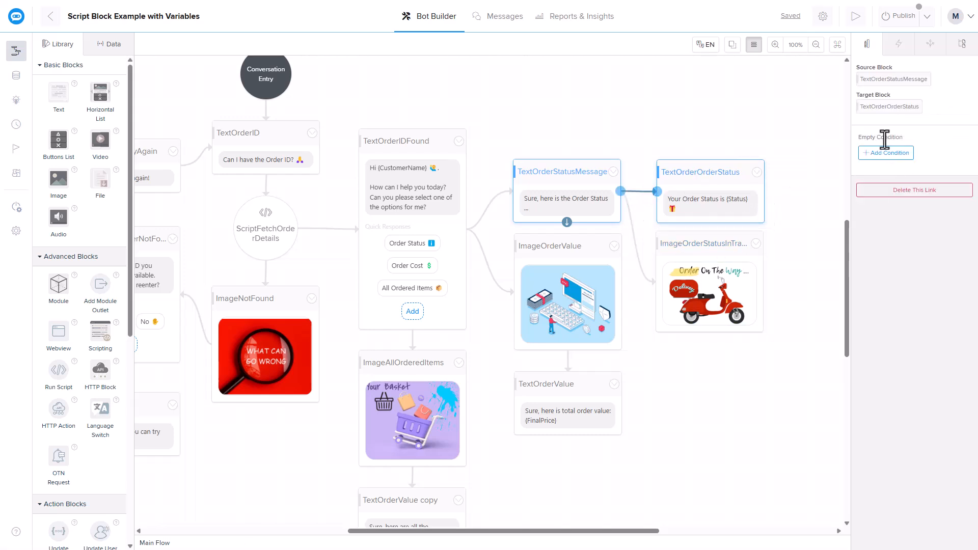
click(640, 257)
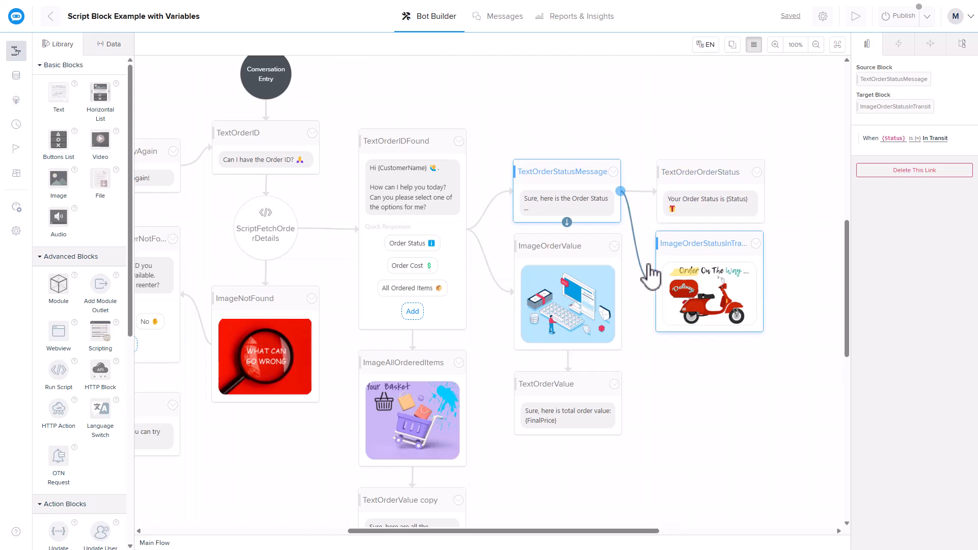
click(644, 193)
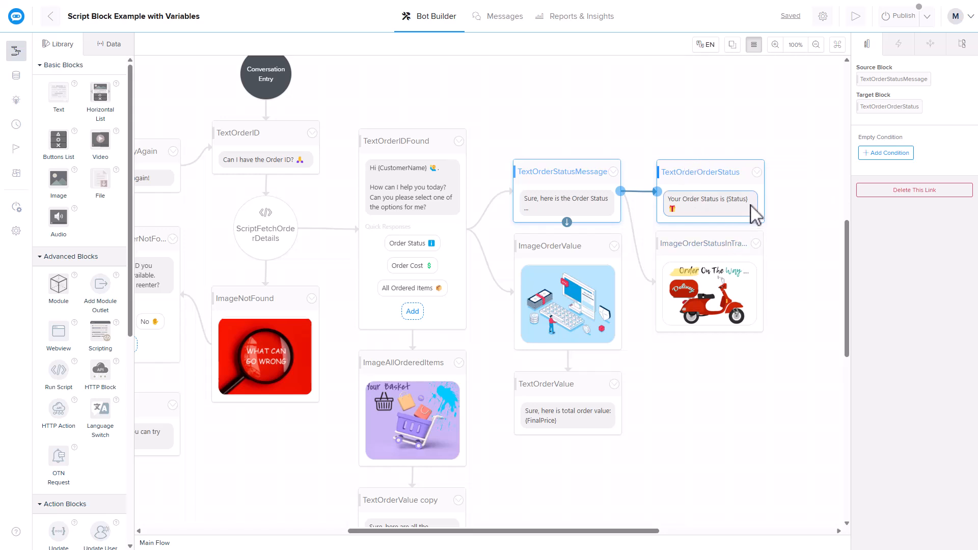
- Inspect the Order Cost quick response of TextOrderIDFound and the ImageOrderValue block it leads to
drag(655, 283, 723, 193)
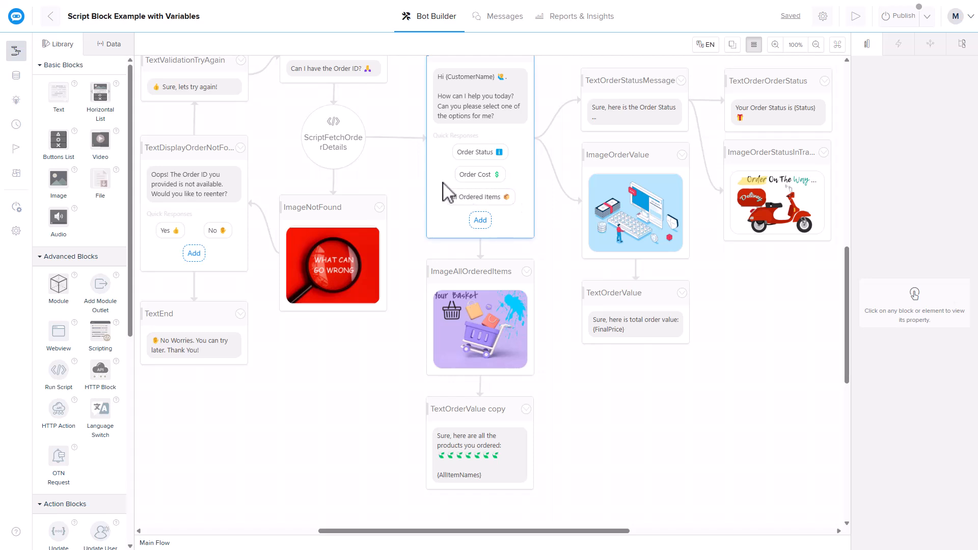
click(487, 185)
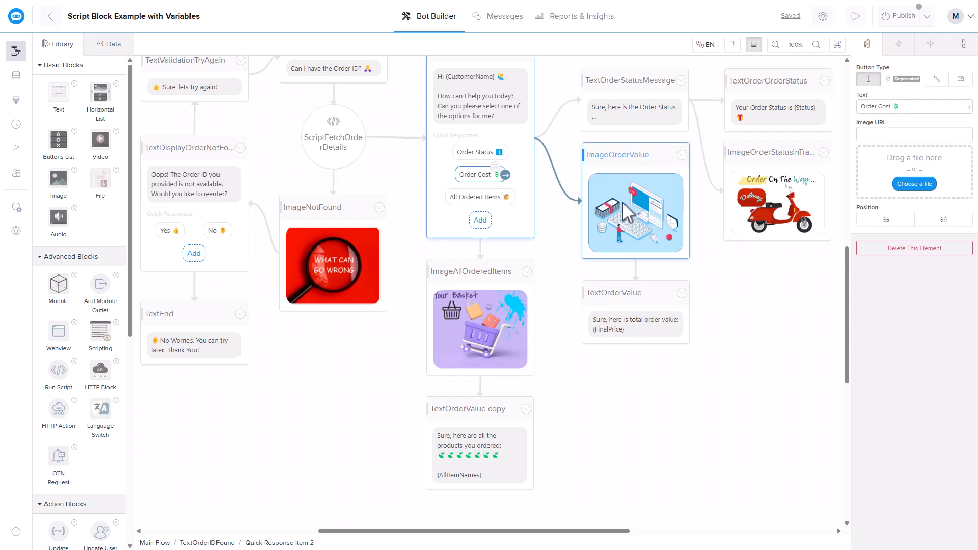
click(634, 224)
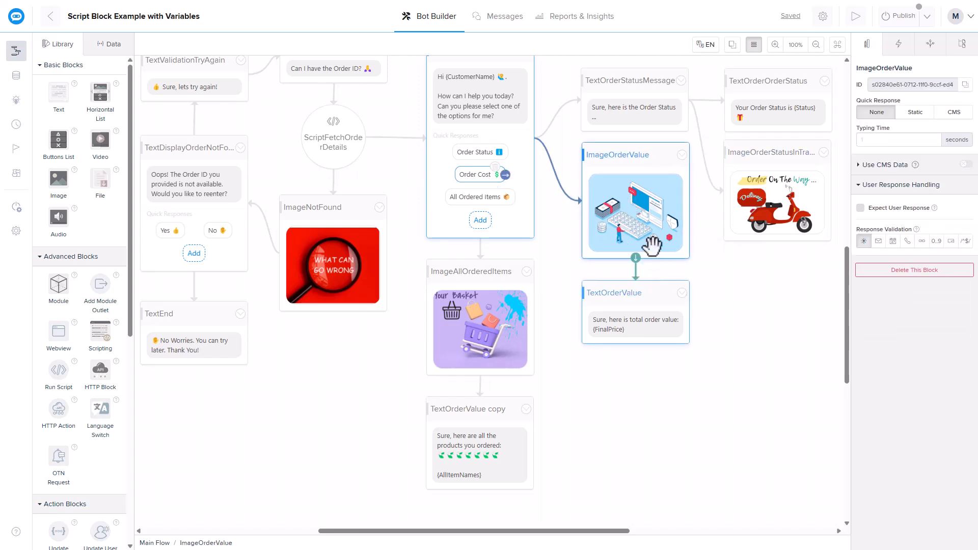
- Inspect the TextOrderValue block and expand the list of script variables to compare it with {FinalPrice}
click(643, 293)
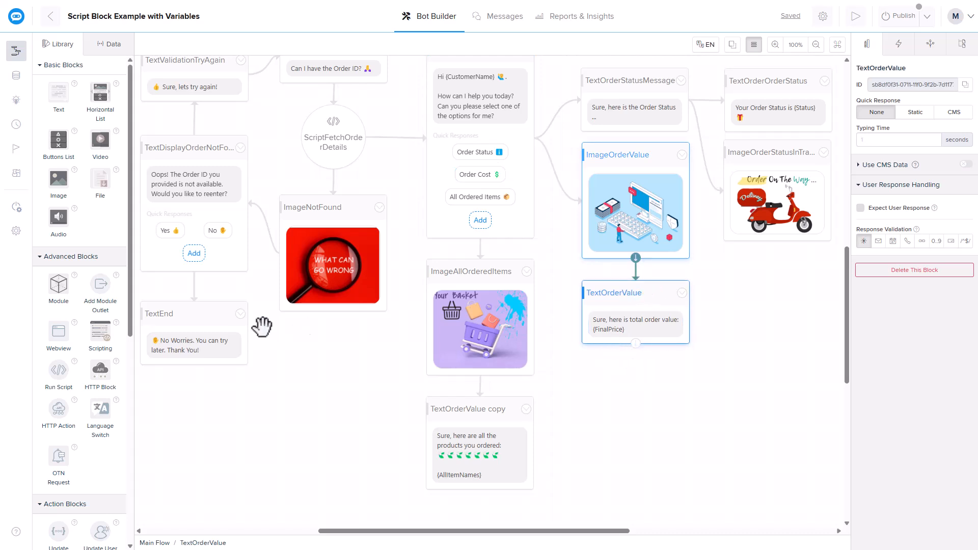
click(108, 44)
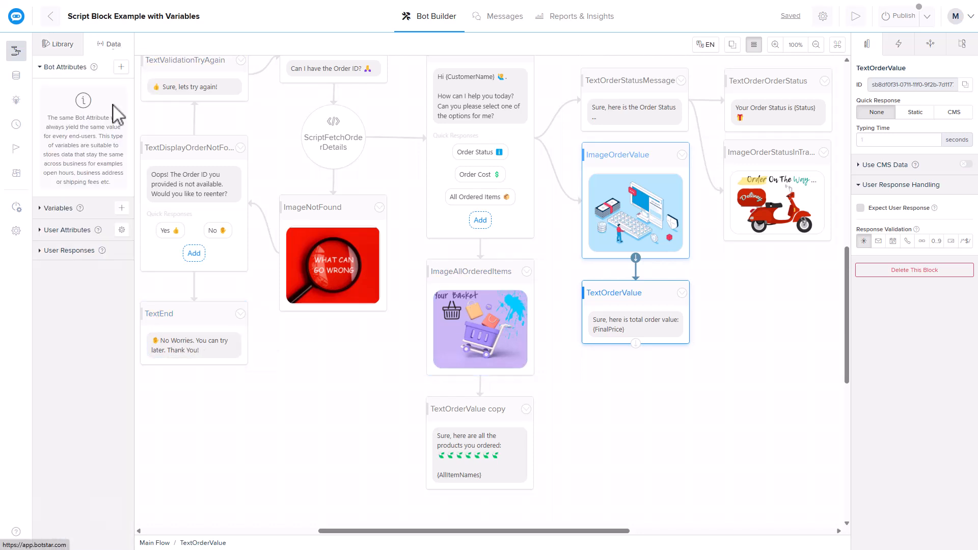
click(45, 209)
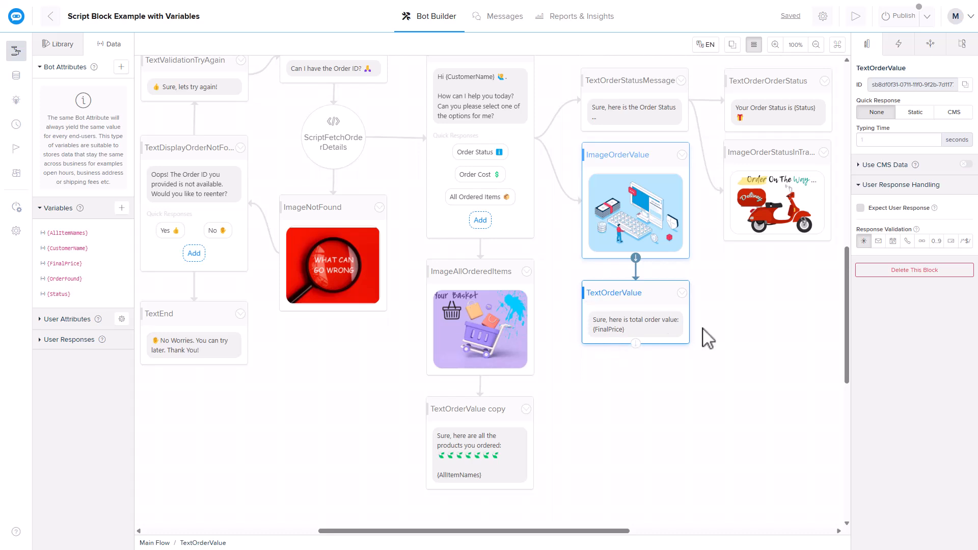
- Inspect the All Ordered Items quick response of TextOrderIDFound and the TextOrderValue copy block at the end of its branch
click(483, 206)
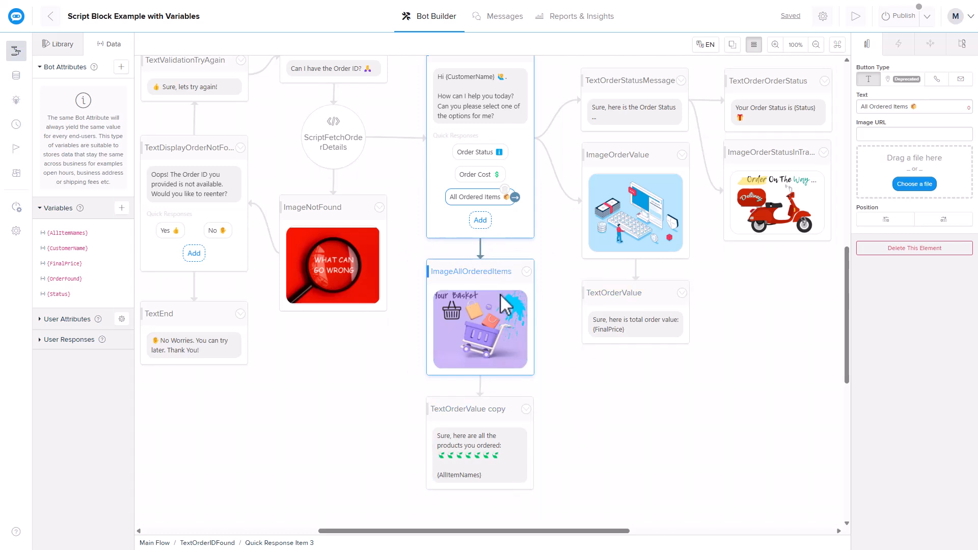
click(477, 405)
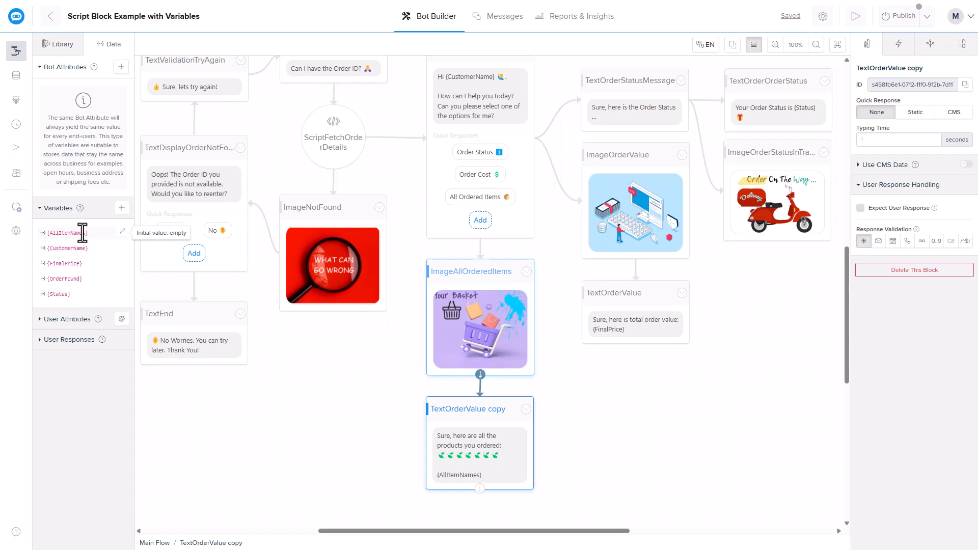
drag(764, 299, 727, 336)
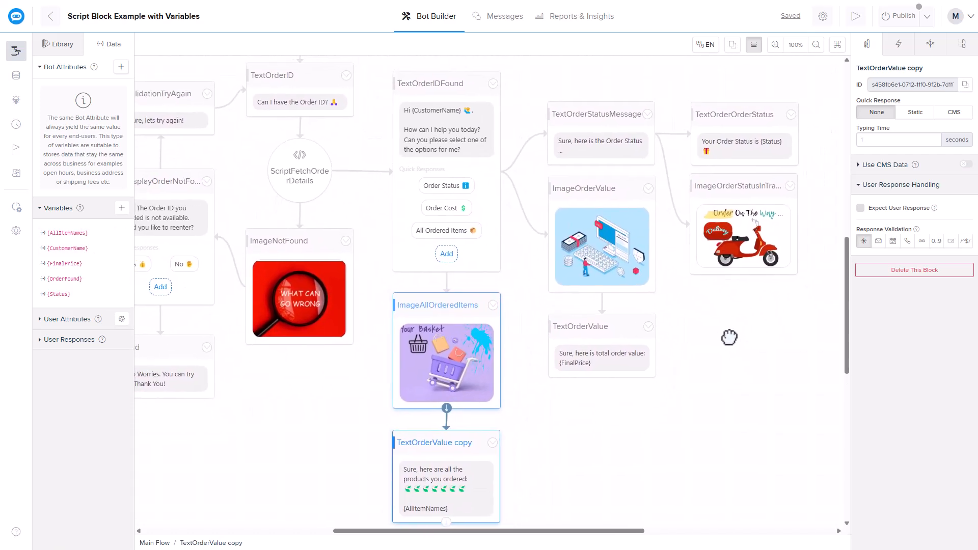
- Test the Order Status branch in preview by submitting an existing order ID and choosing Order Status
click(856, 16)
click(829, 534)
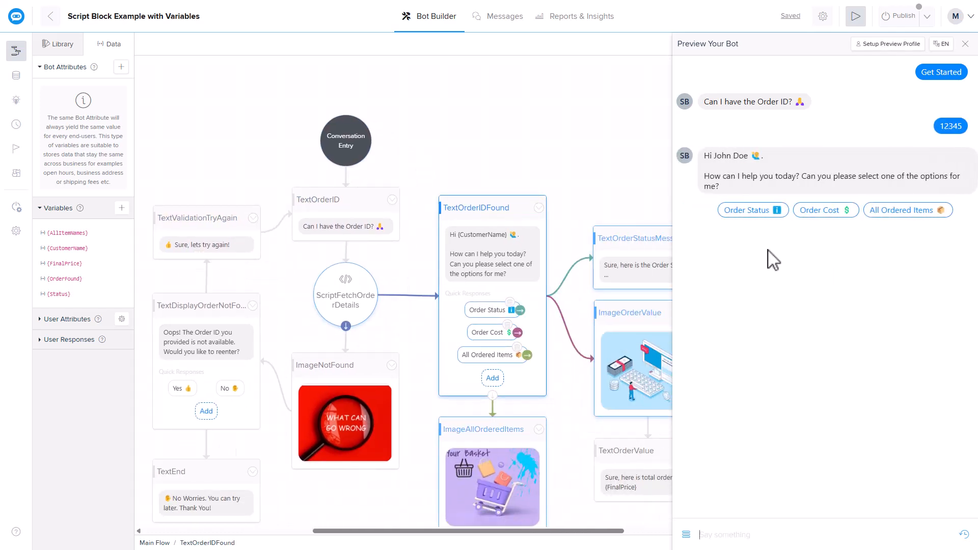
click(748, 210)
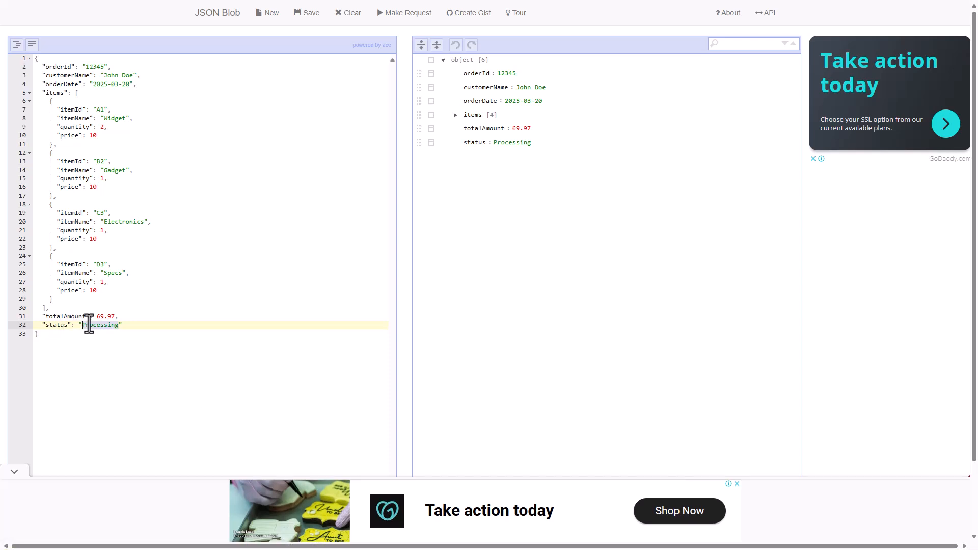
- Replace the order's status value in JSON Blob, test the in-transit branch in BotStar's preview with the same order ID, and close the preview
text(I)
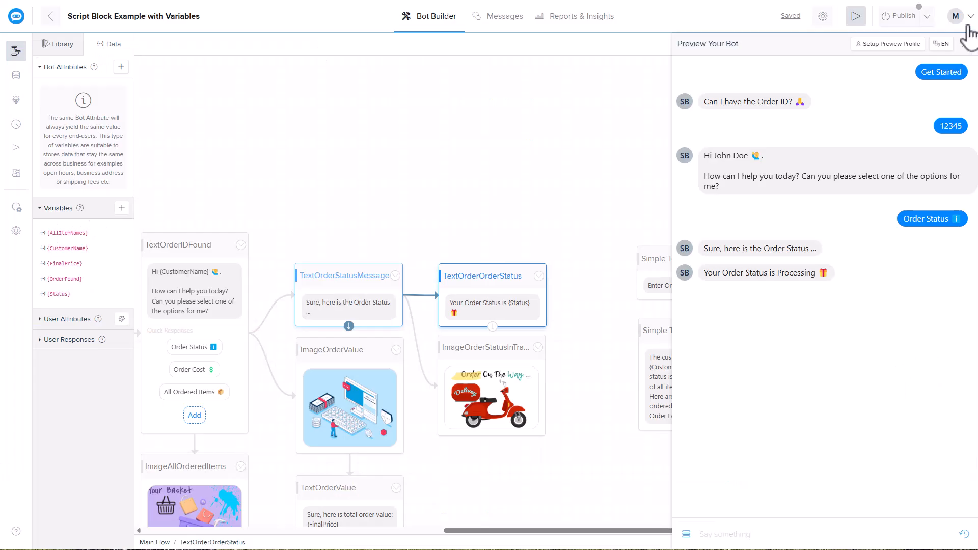
click(966, 44)
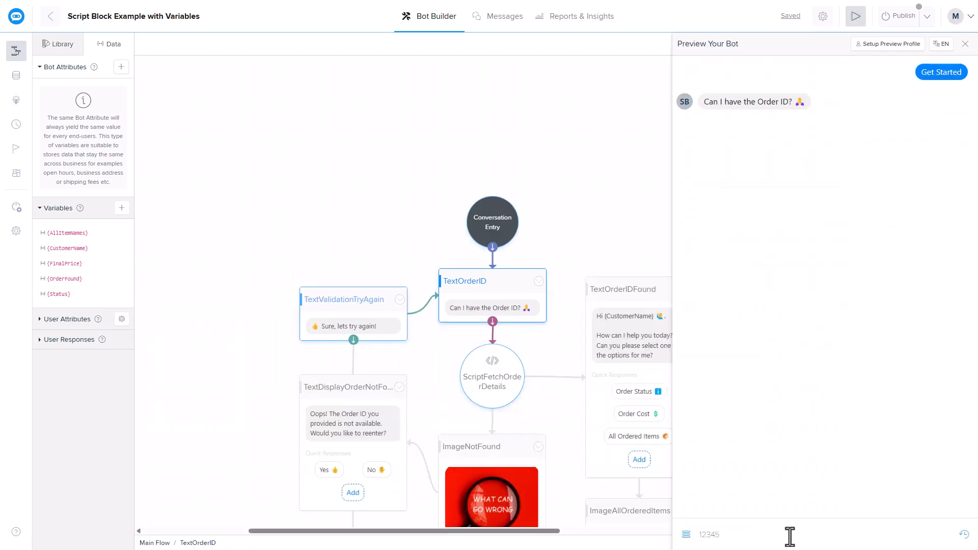
key(Return)
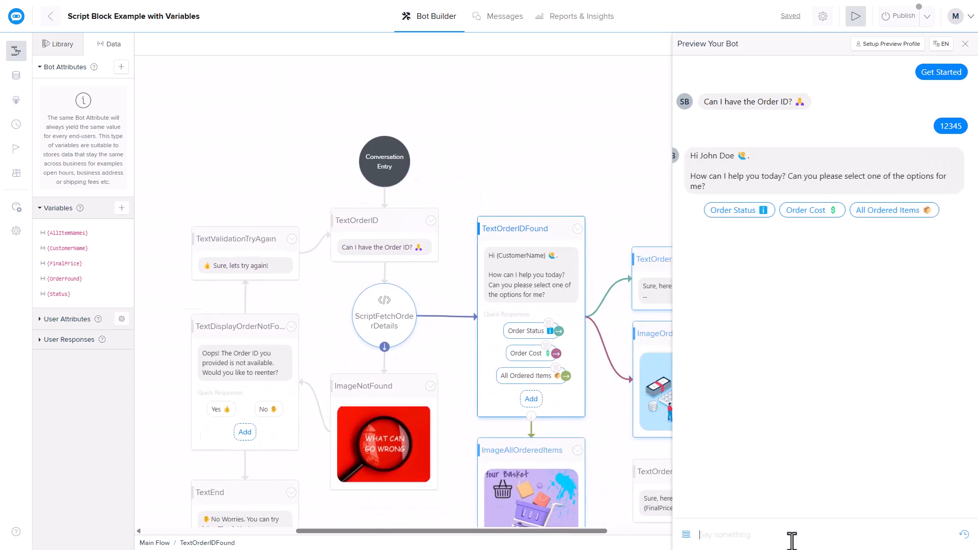
click(749, 211)
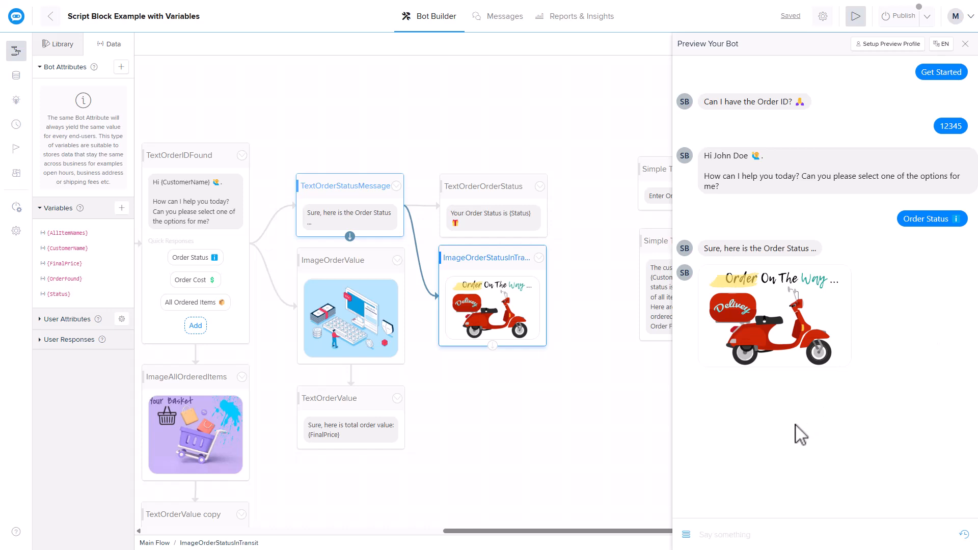
click(965, 43)
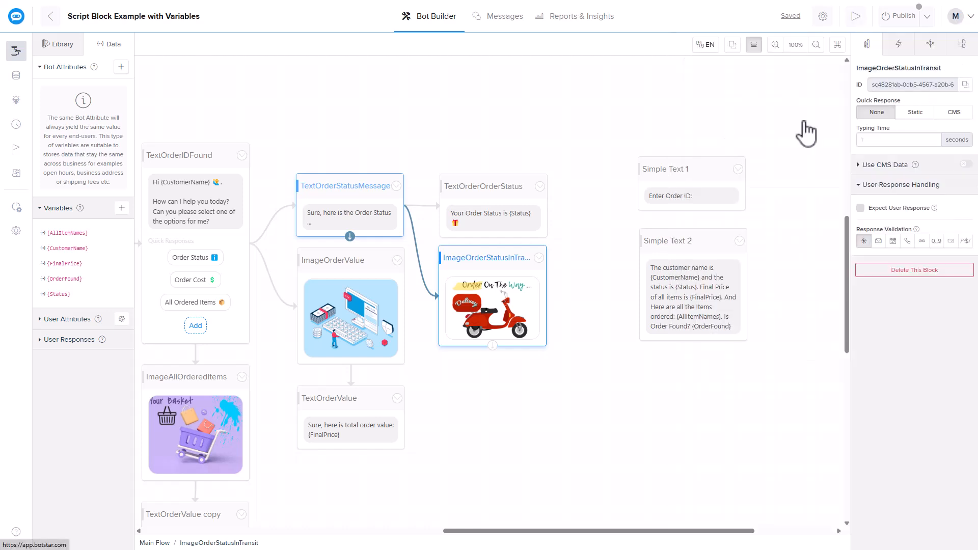
- Test the Order Cost branch in preview by submitting the order ID and choosing Order Cost, and close the preview
click(856, 18)
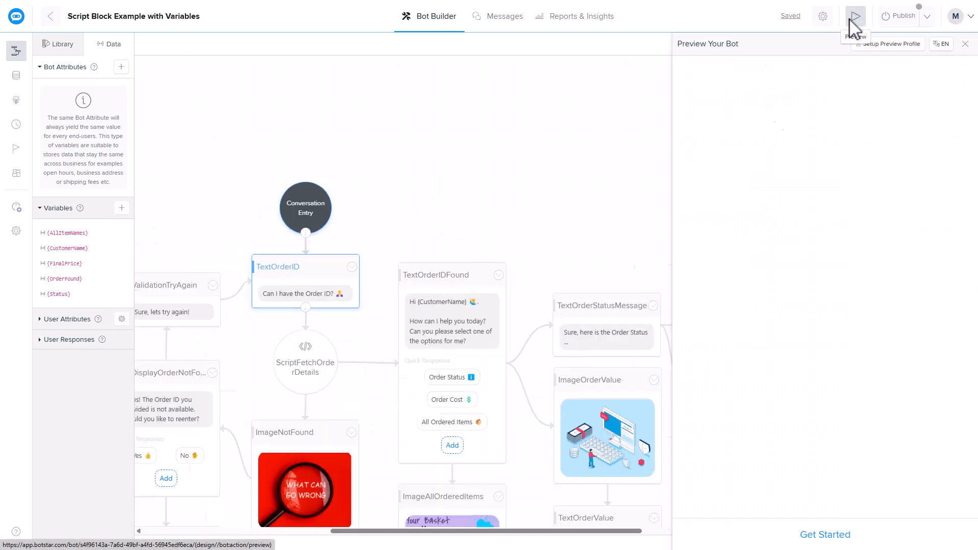
click(839, 532)
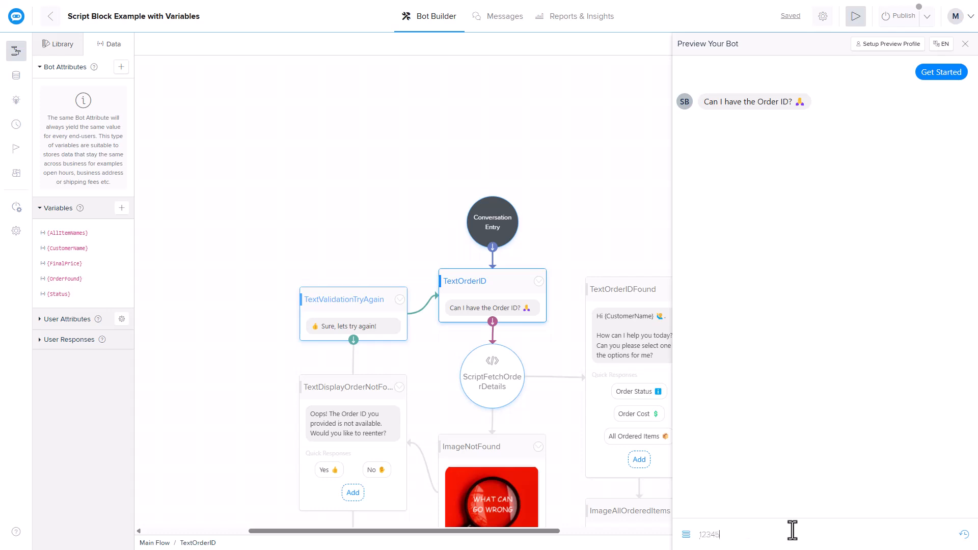
key(Return)
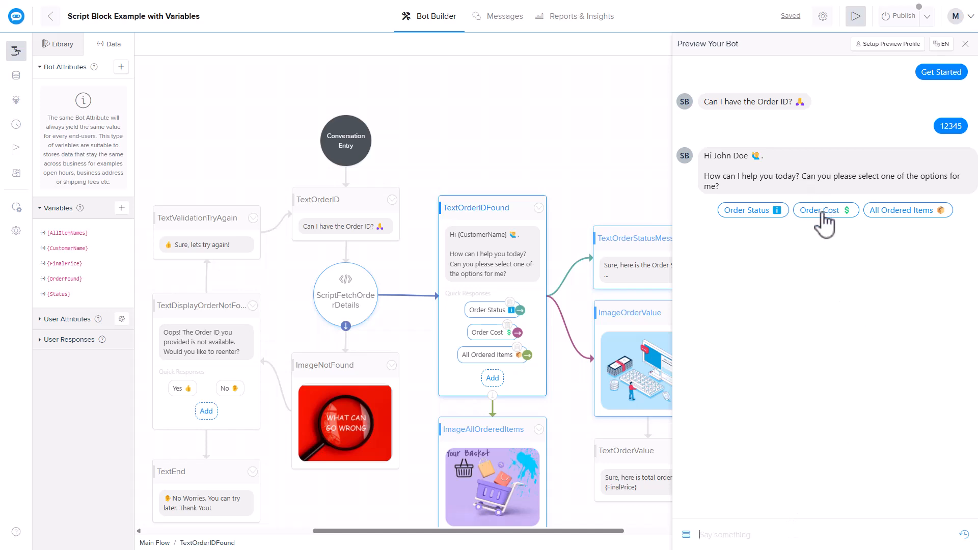
click(823, 214)
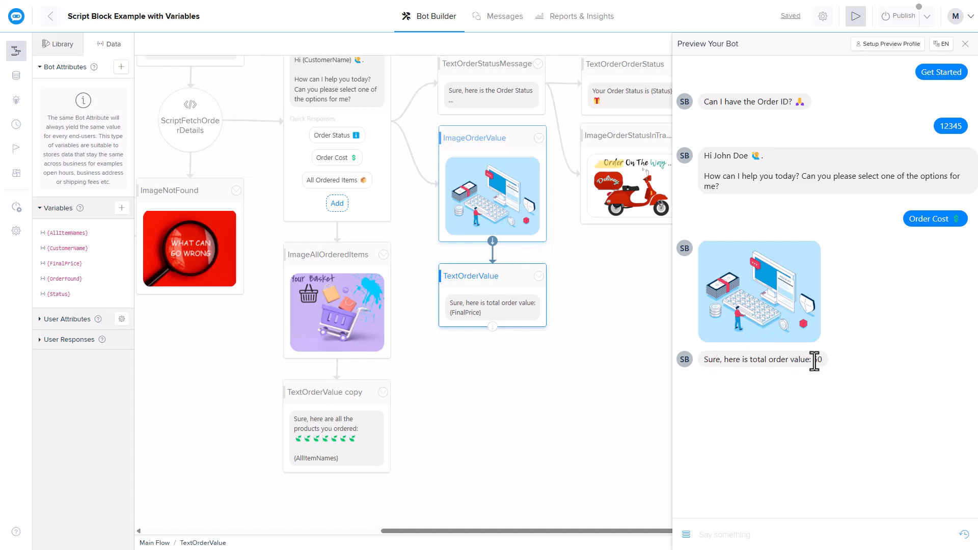
click(842, 428)
click(966, 44)
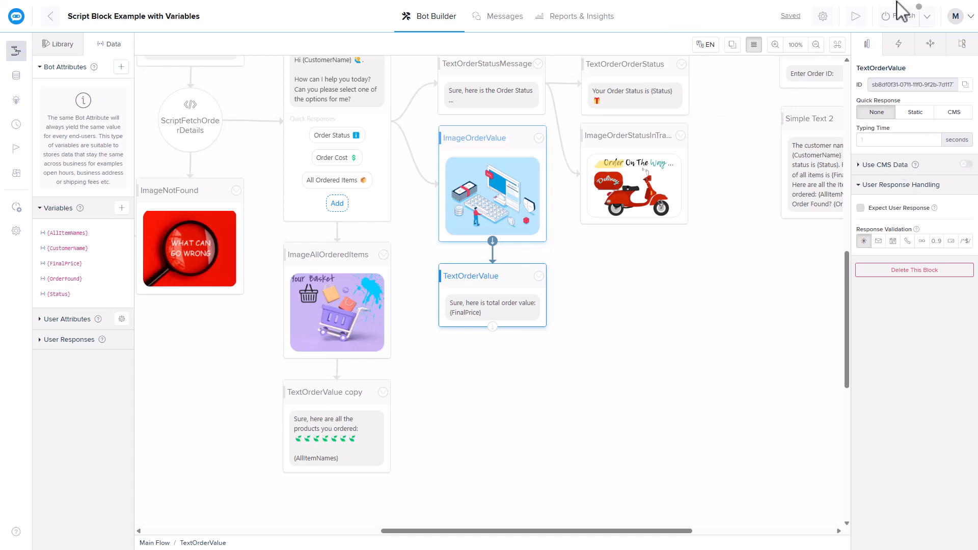
- Test the All Ordered Items branch in preview with the order ID, examine the listed products, and close the preview
click(856, 16)
click(823, 535)
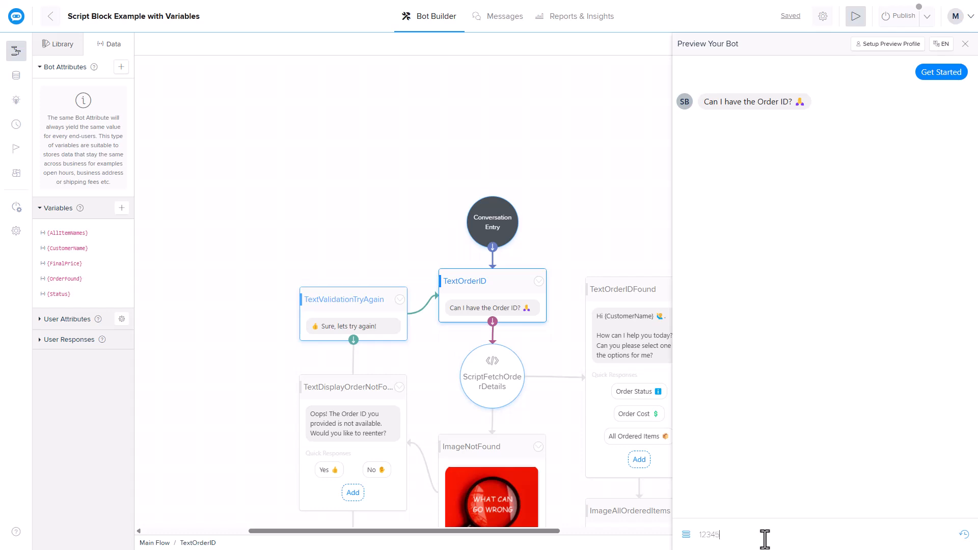
text(12345)
key(Return)
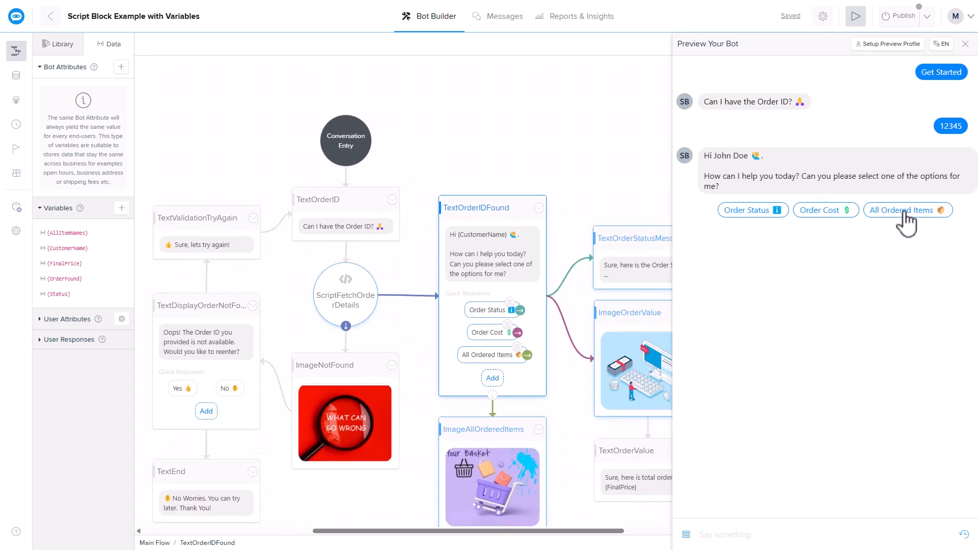
click(906, 214)
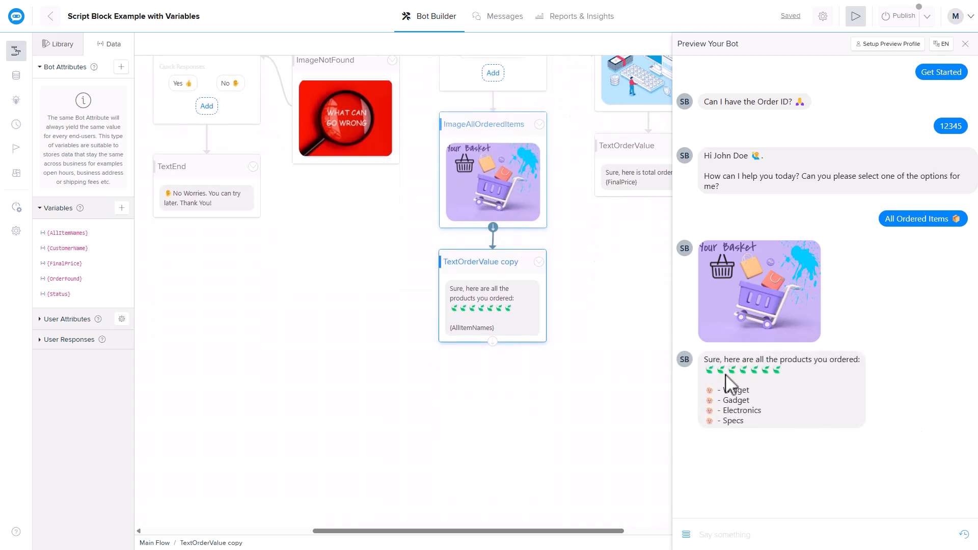
drag(705, 367, 788, 425)
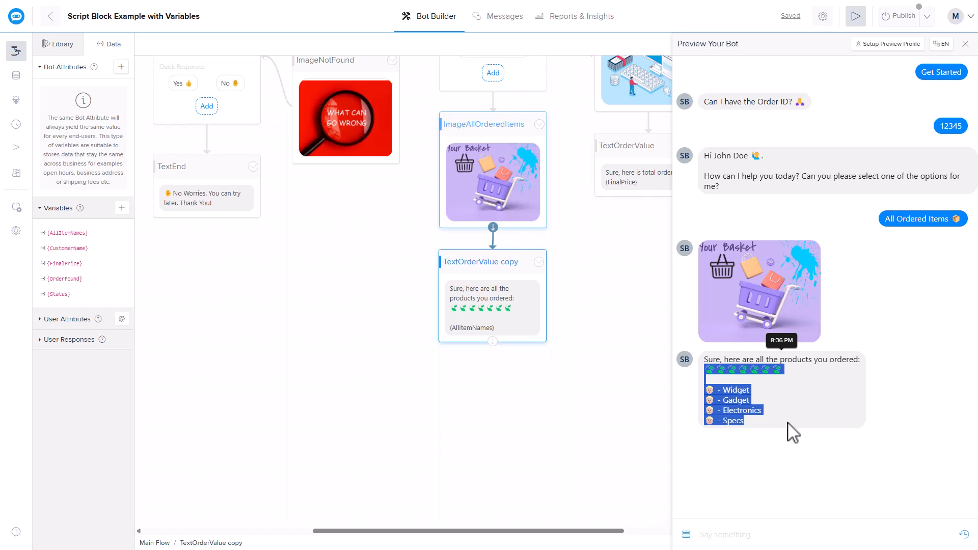
click(789, 424)
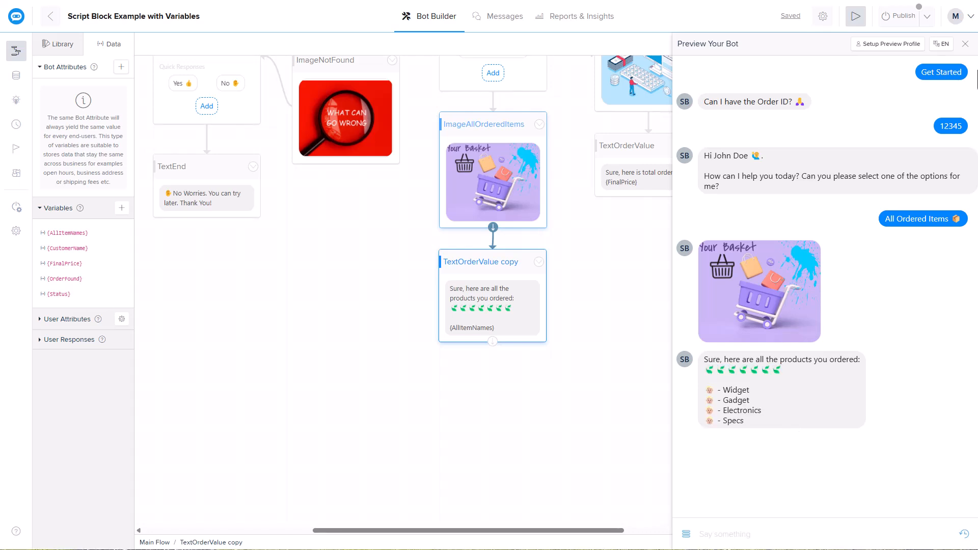
click(966, 43)
drag(762, 216, 720, 311)
drag(782, 243, 789, 327)
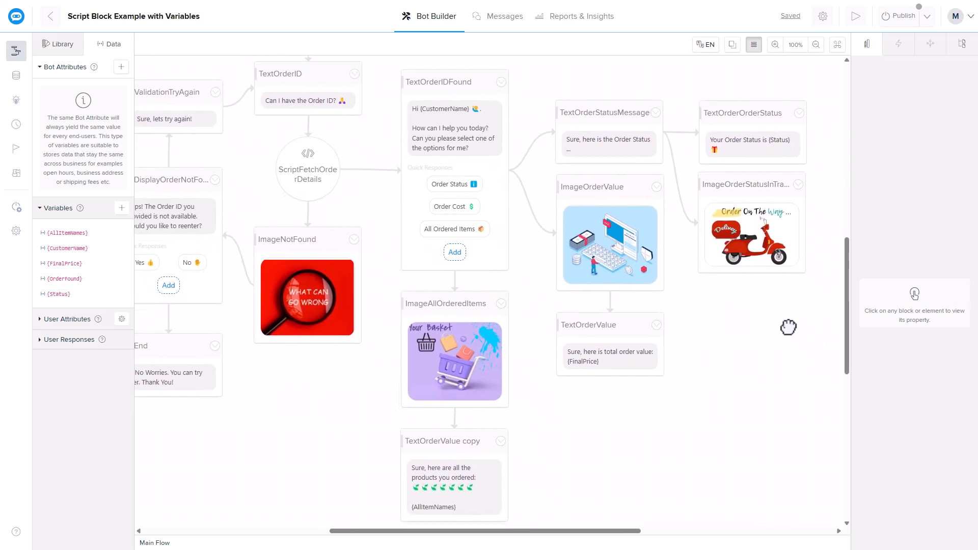
drag(759, 399, 783, 372)
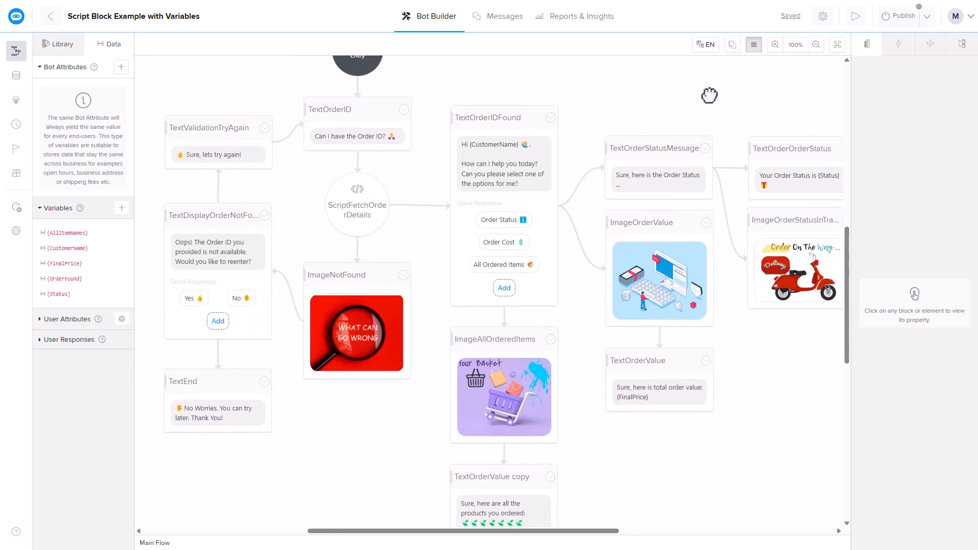